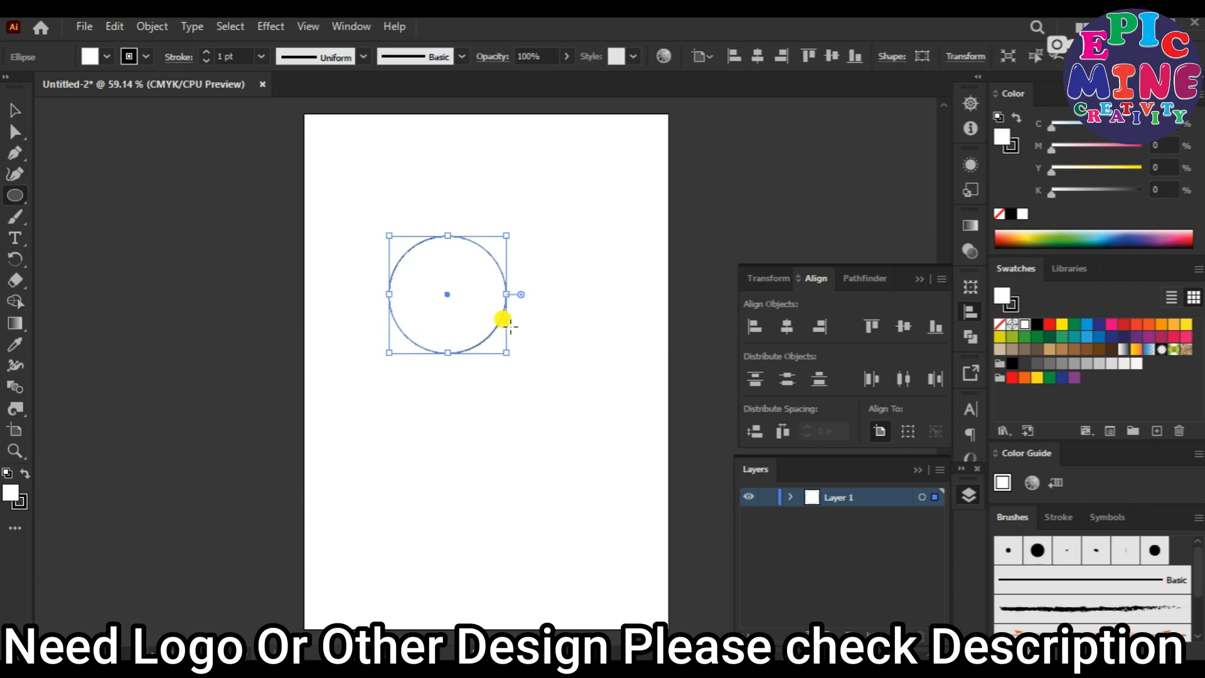
Give the circle a green stroke and no fill.
left_click(81, 85)
left_click(61, 102)
left_click(475, 26)
left_click(91, 55)
left_click(9, 86)
left_click(602, 27)
left_click(15, 111)
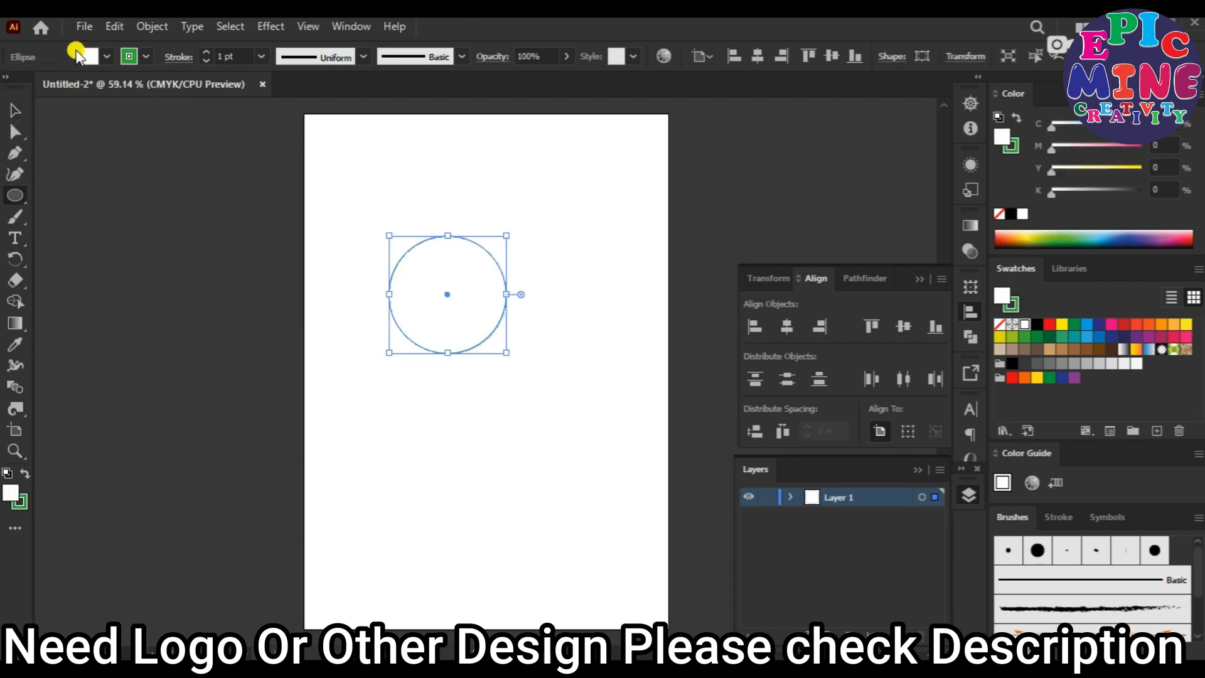
Apply a Zig Zag effect to the circle with absolute size 0.08 in, 6 ridges per segment and smooth points.
left_click(270, 27)
mouse_move(339, 177)
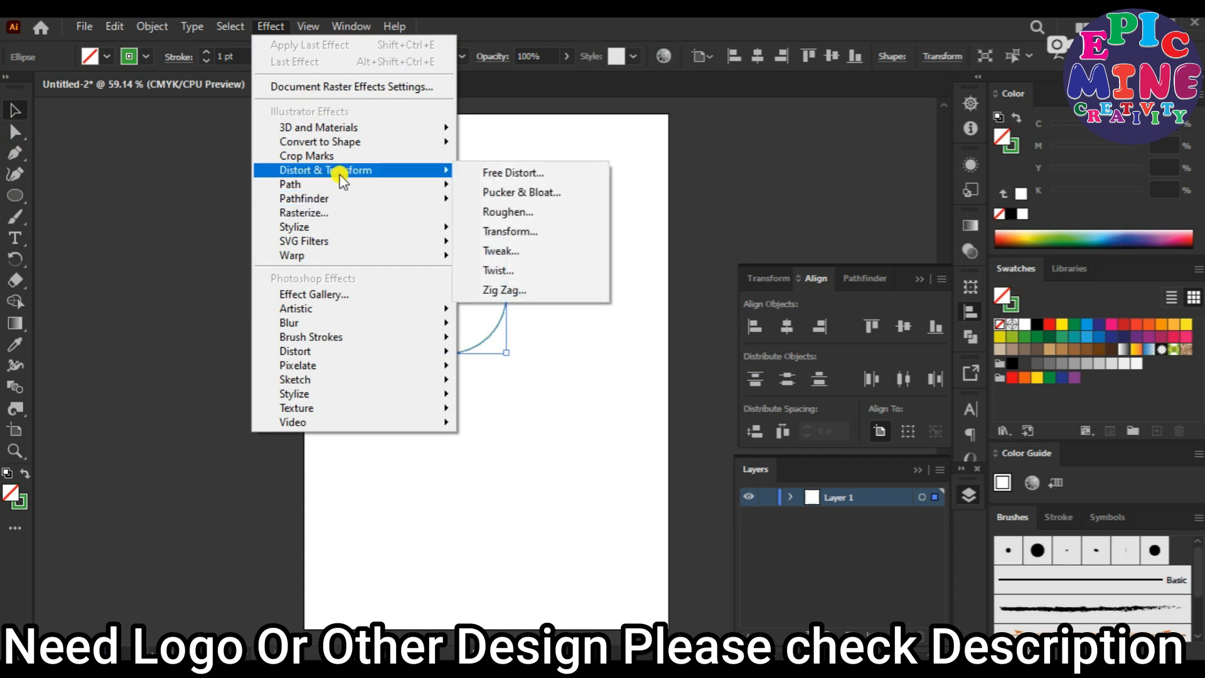
left_click(496, 292)
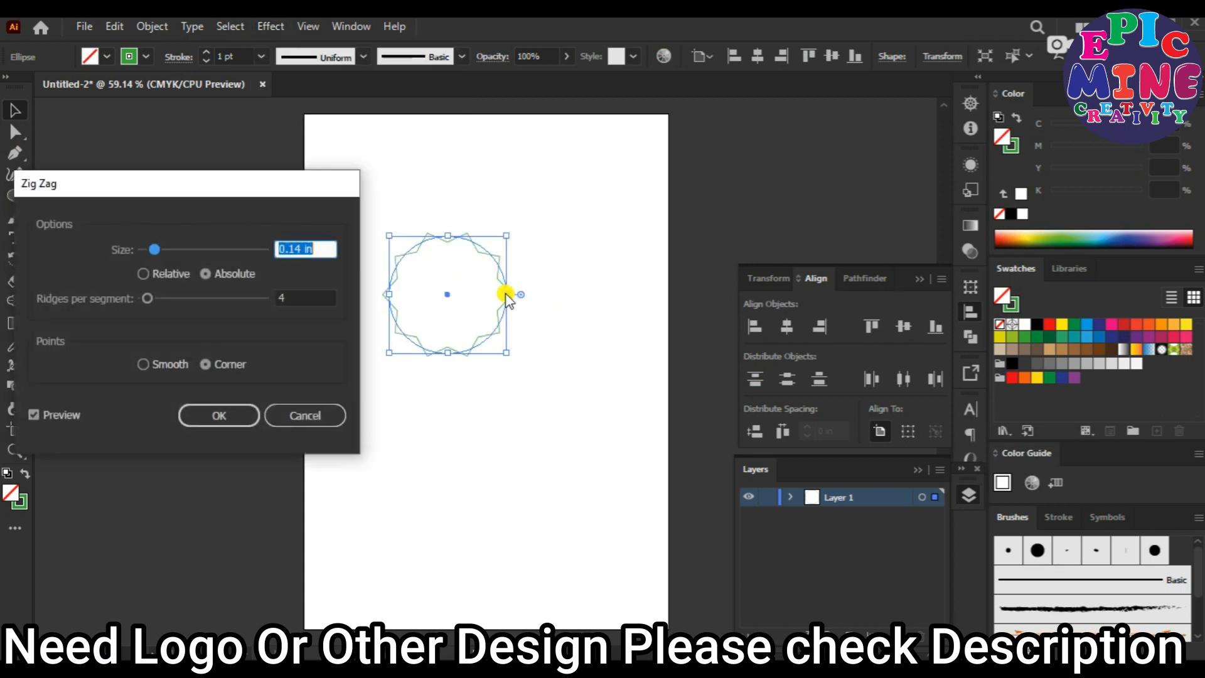
left_click(143, 274)
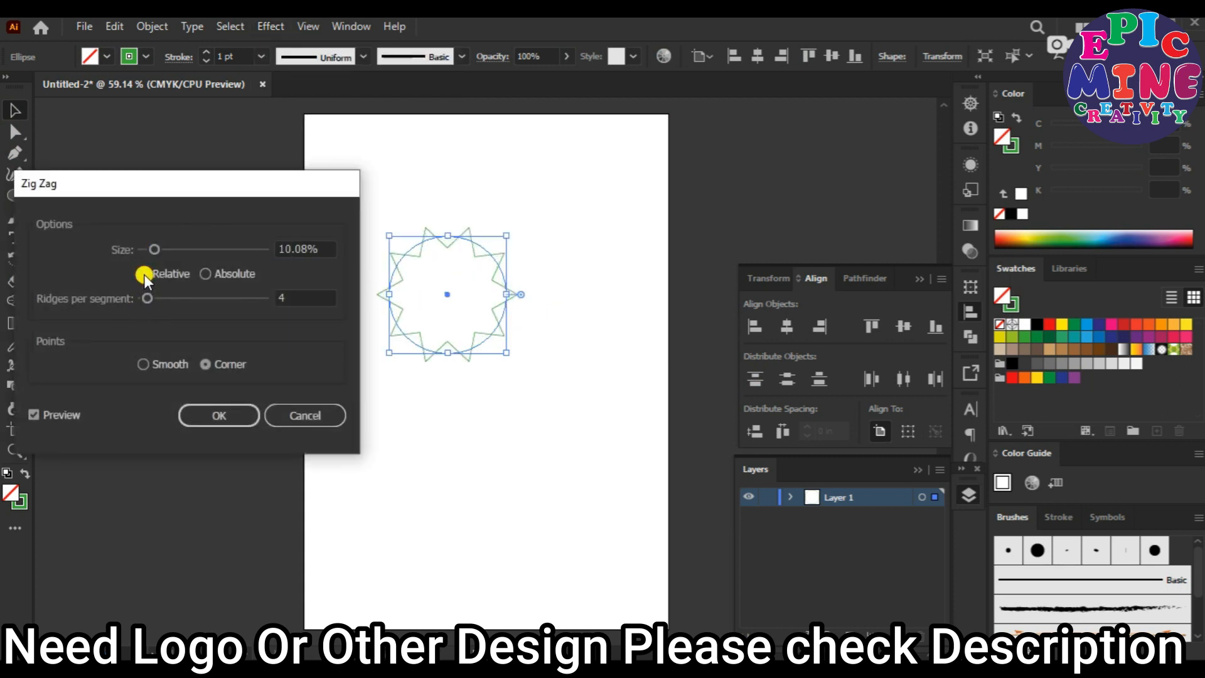
left_click(297, 299)
left_click(139, 364)
left_click(204, 274)
left_click_drag(153, 256, 149, 249)
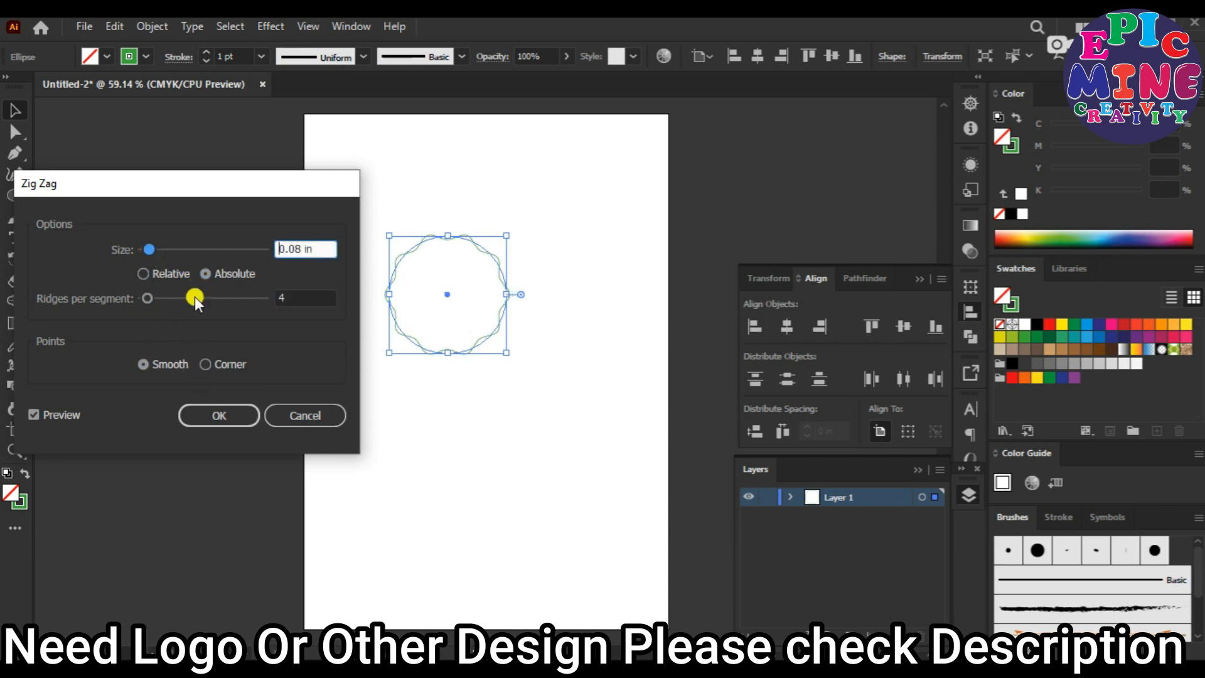
key("Tab")
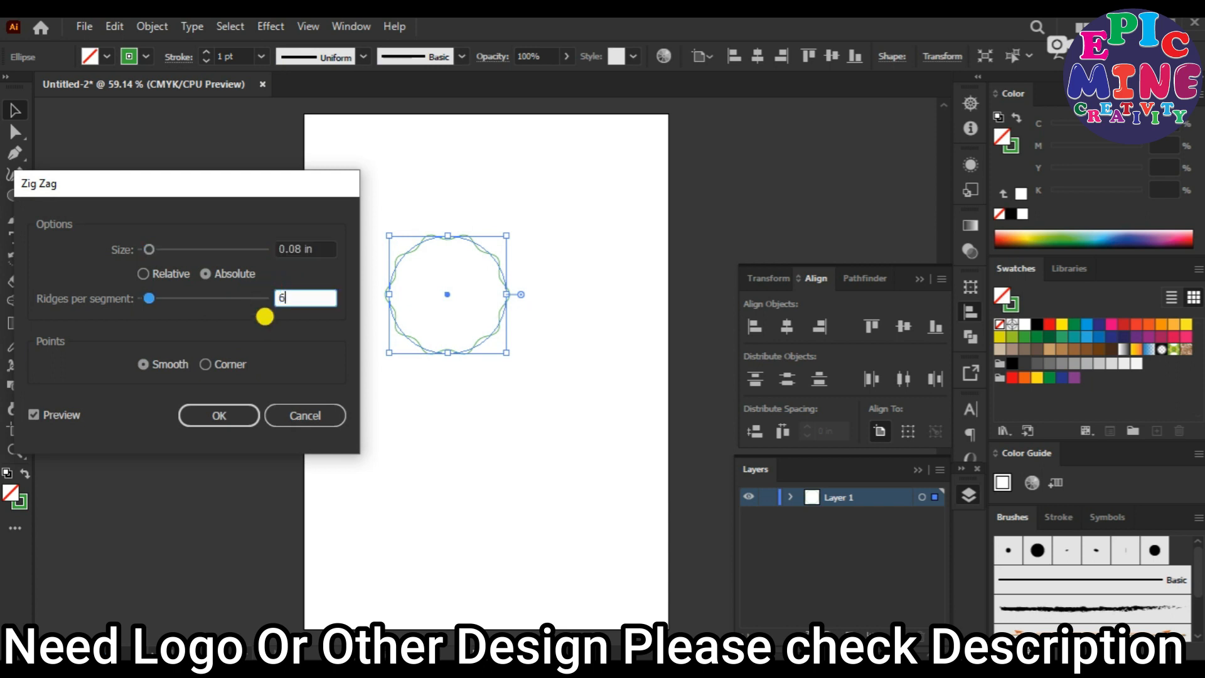
type("6")
left_click(221, 411)
left_click(487, 309)
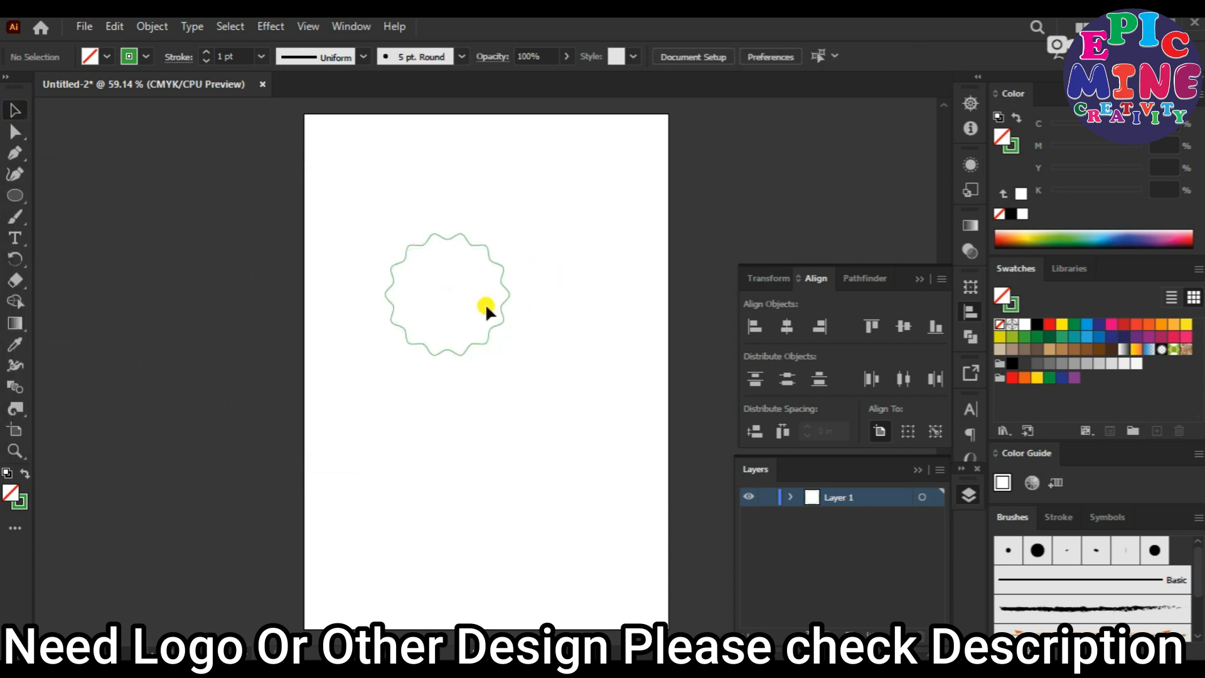
Copy the wavy green circle and paste a duplicate onto the artboard.
left_click(16, 452)
left_click(463, 304)
left_click(488, 329)
left_click(511, 367)
scroll(510, 368, "down", 2)
scroll(472, 348, "right", 1)
left_click(15, 110)
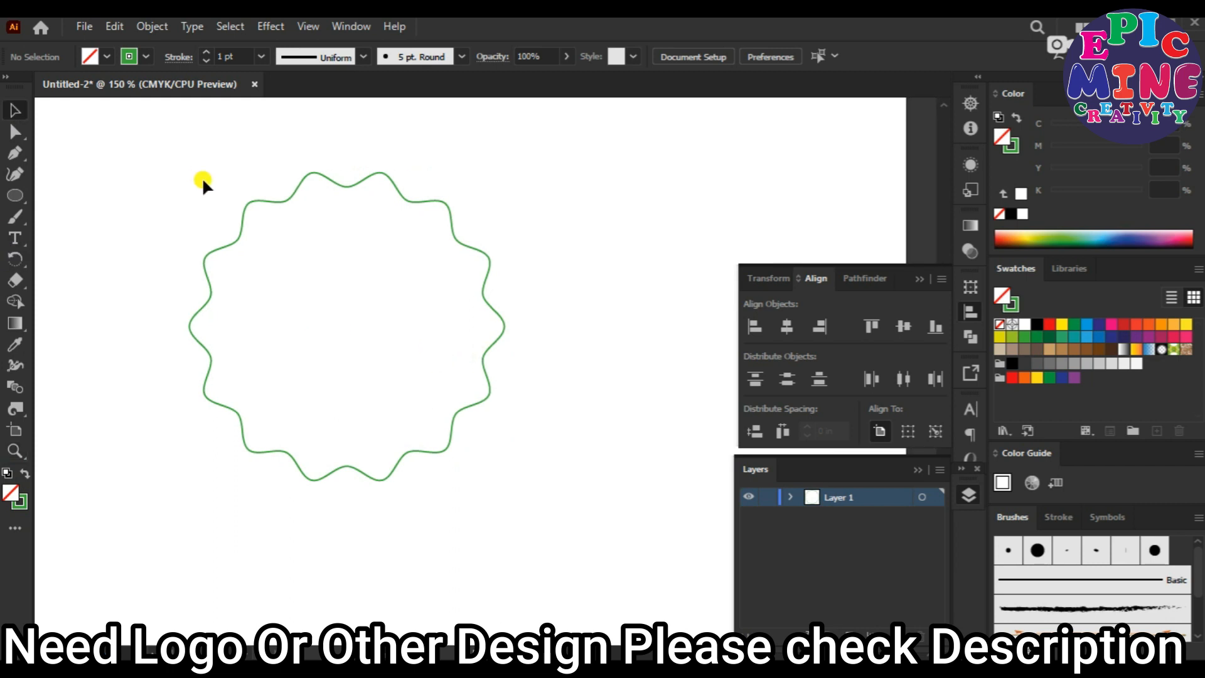
left_click(265, 206)
left_click(113, 28)
left_click(143, 111)
left_click(114, 26)
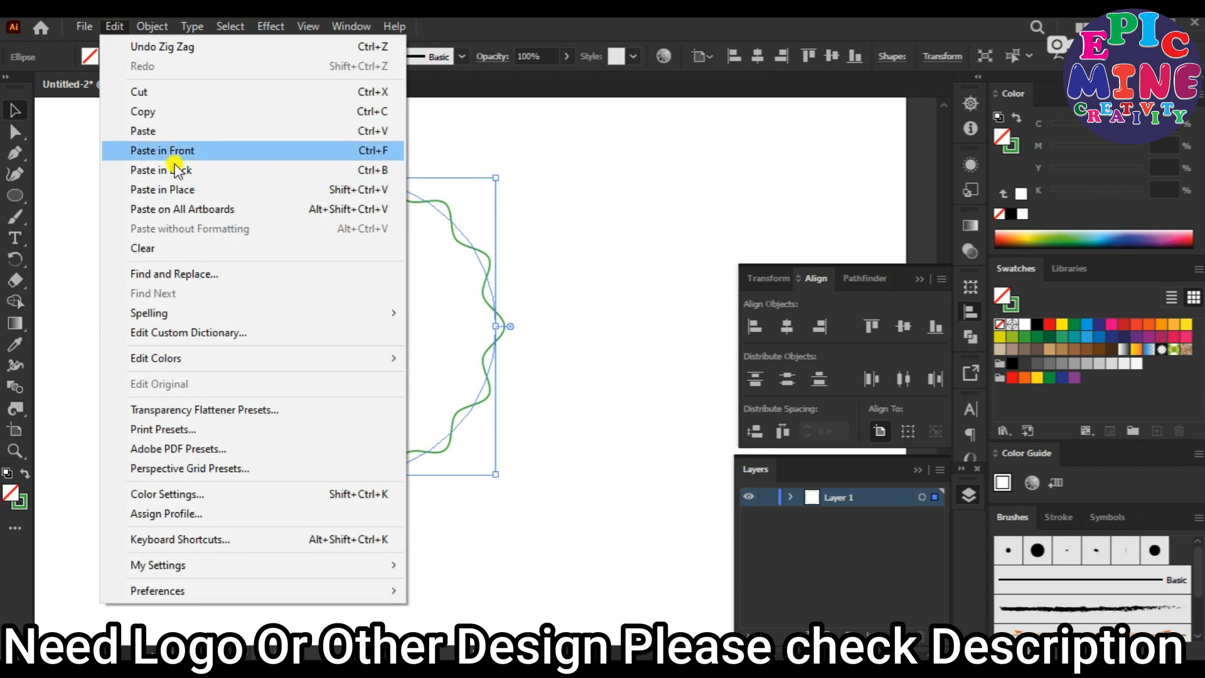
left_click(165, 131)
Scale the pasted wavy circle down to sit centred inside the original outline, and give it a solid green fill without stroke.
mouse_move(633, 218)
left_mouse_down()
mouse_move(602, 236)
mouse_move(607, 249)
left_mouse_up()
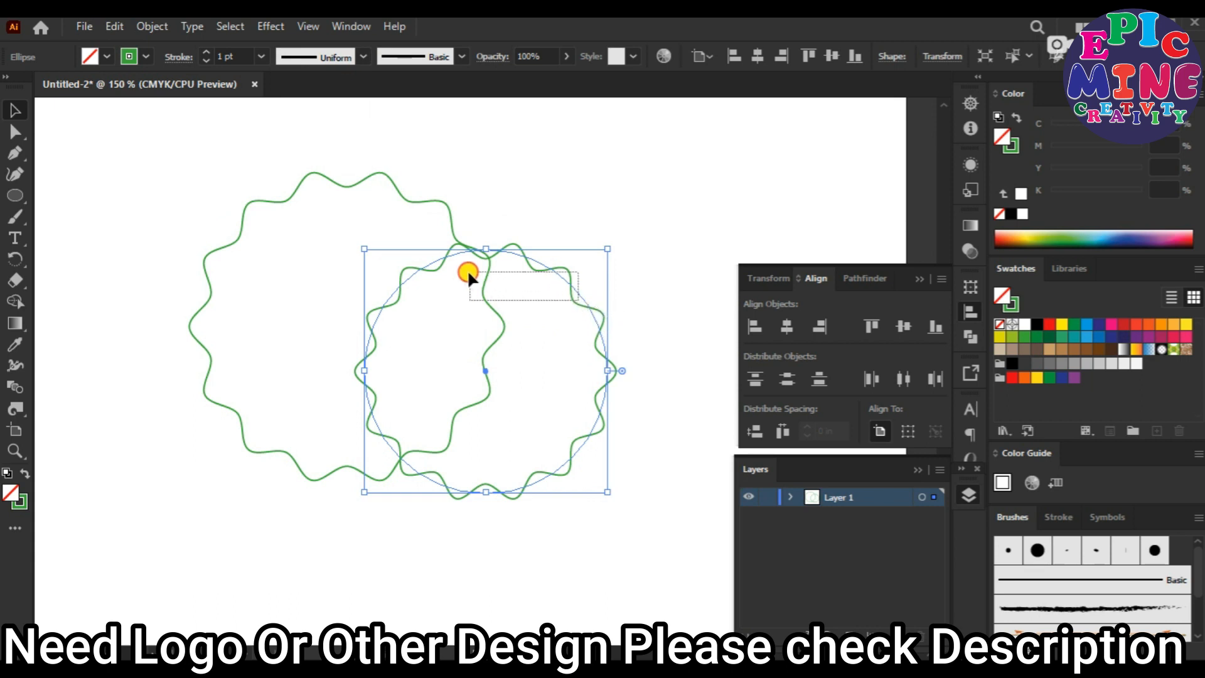
left_click_drag(469, 272, 467, 271)
left_click(665, 266)
left_click(596, 312)
mouse_move(590, 304)
left_mouse_down()
mouse_move(438, 276)
mouse_move(449, 262)
left_mouse_up()
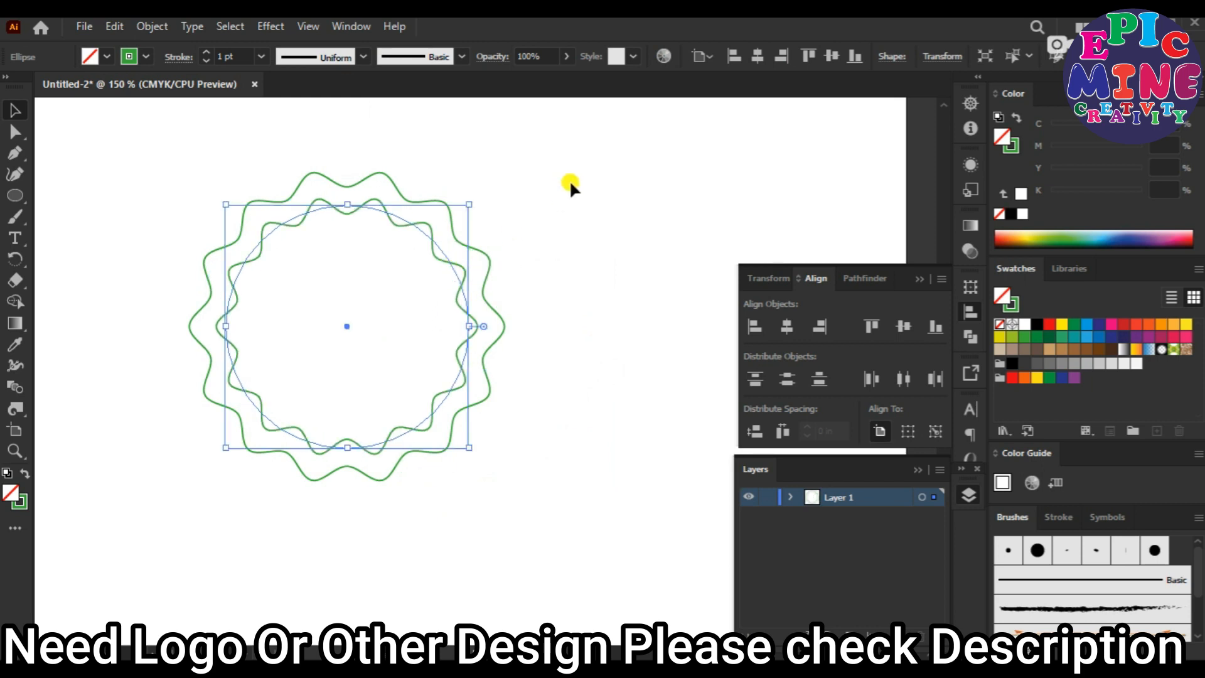
left_click(23, 474)
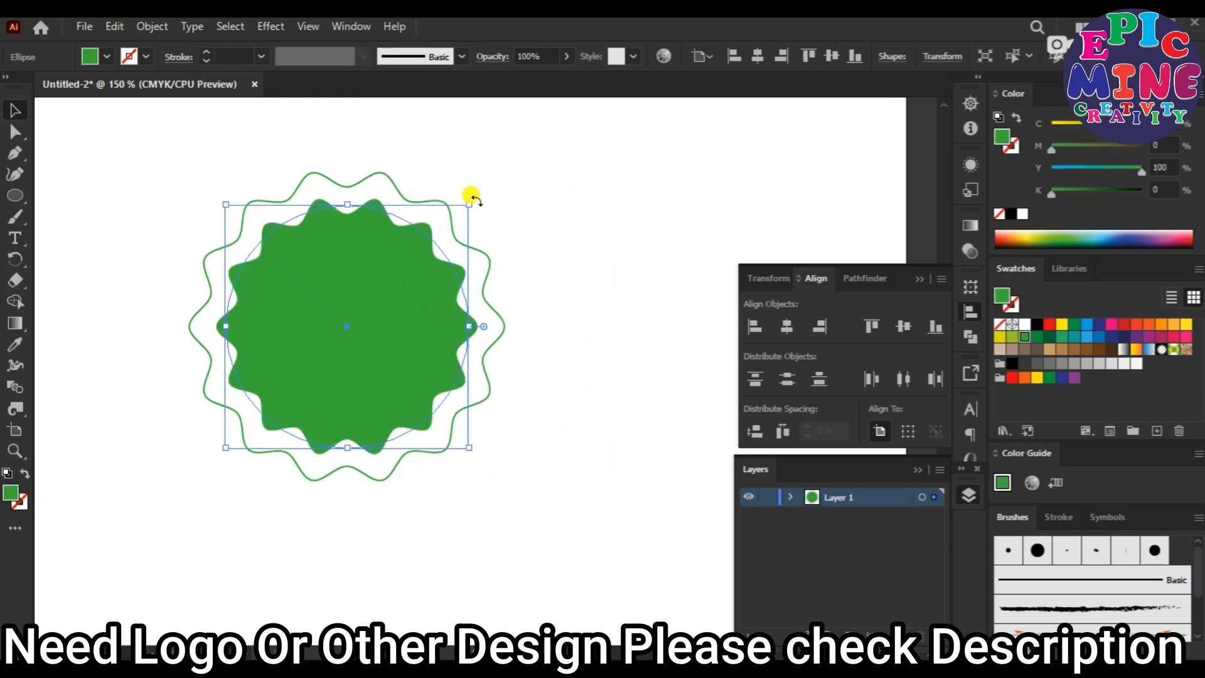
left_click_drag(468, 201, 473, 191)
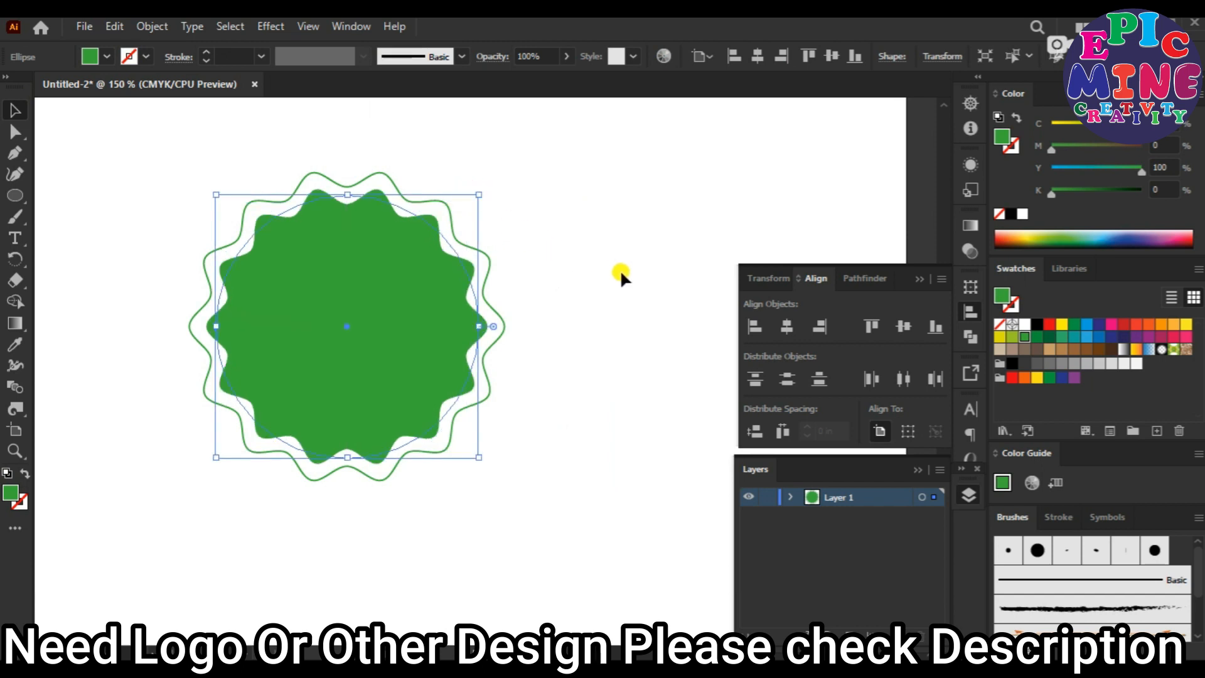
Select both wavy shapes and align them to each other by their vertical centres.
left_click_drag(618, 272, 216, 360)
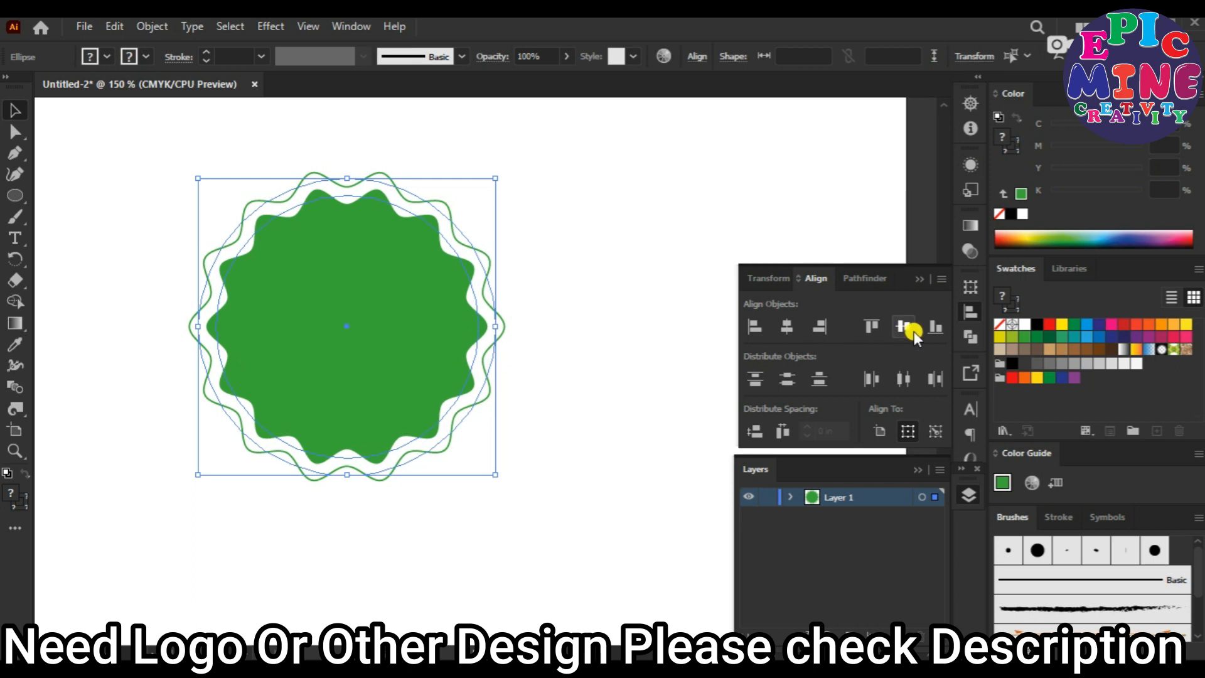
left_click(924, 281)
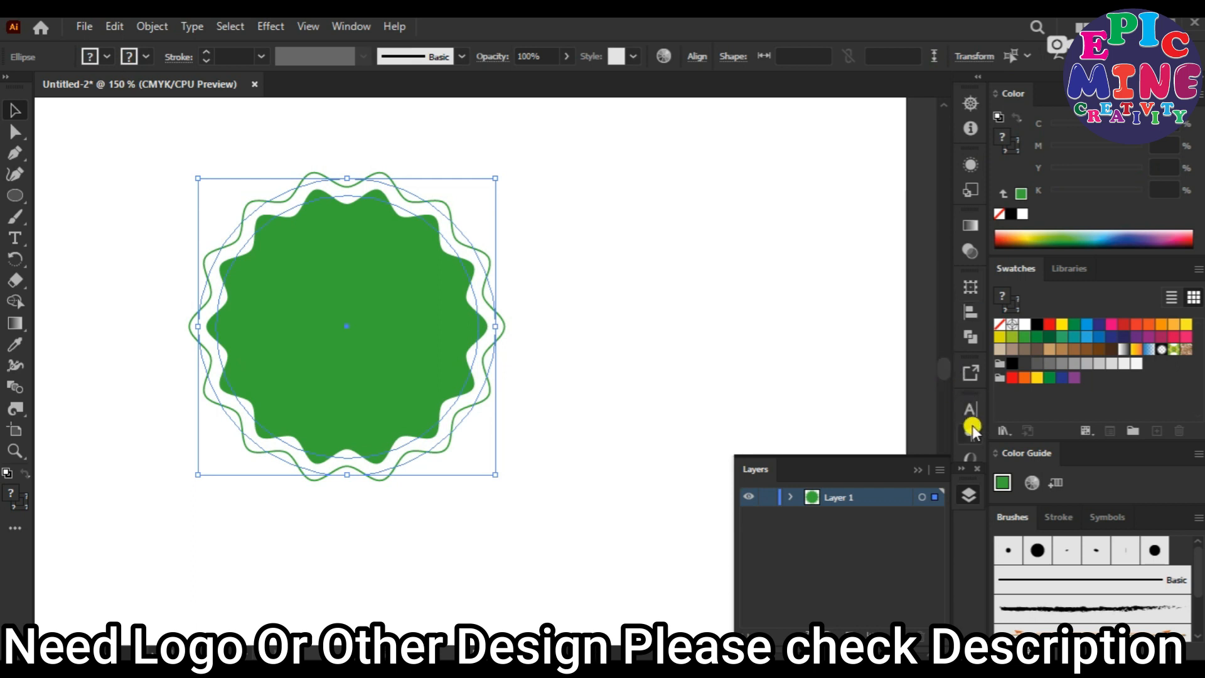
left_click(956, 479)
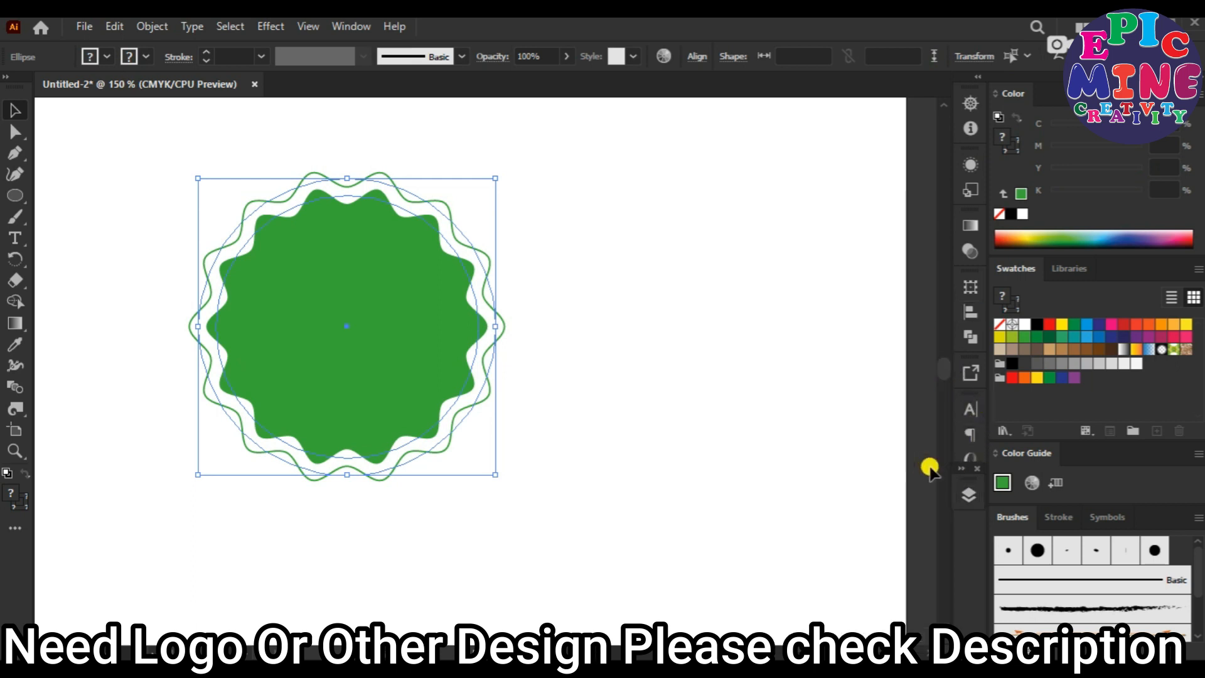
left_click(966, 313)
left_click(912, 328)
left_click(574, 302)
Draw a circle inside the green wavy shape with no fill and a 2 pt white stroke.
left_click(15, 195)
left_click_drag(373, 331, 439, 428)
left_click(106, 56)
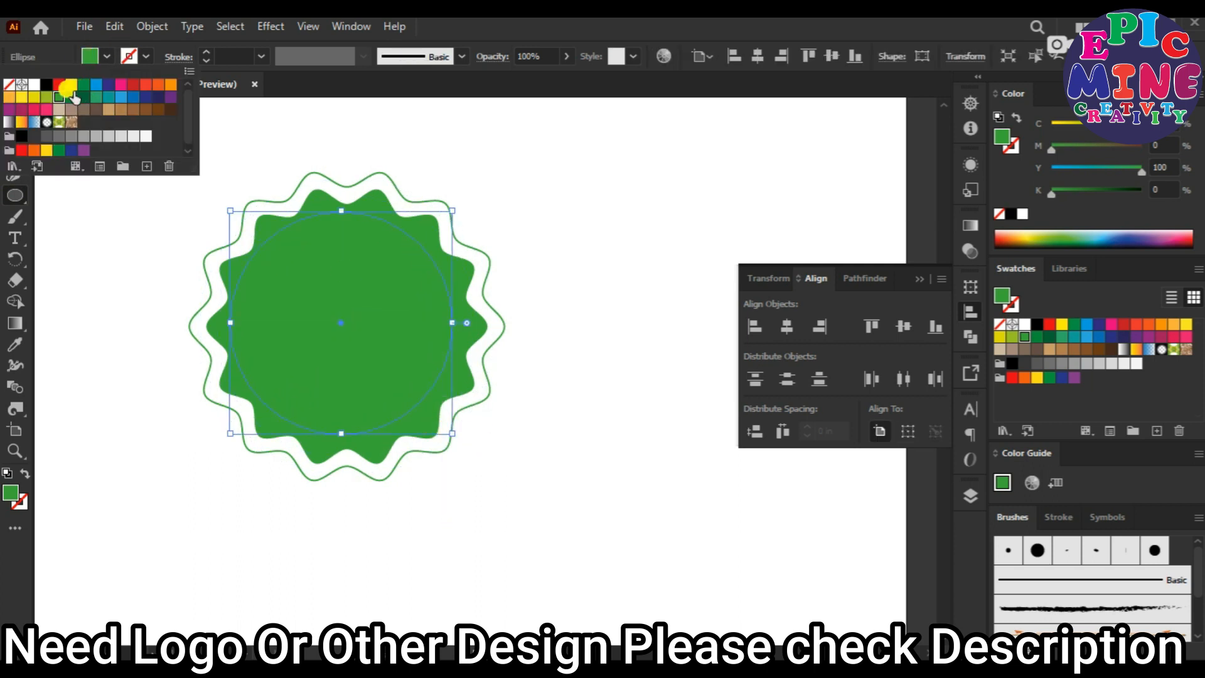
left_click(34, 84)
left_click(347, 87)
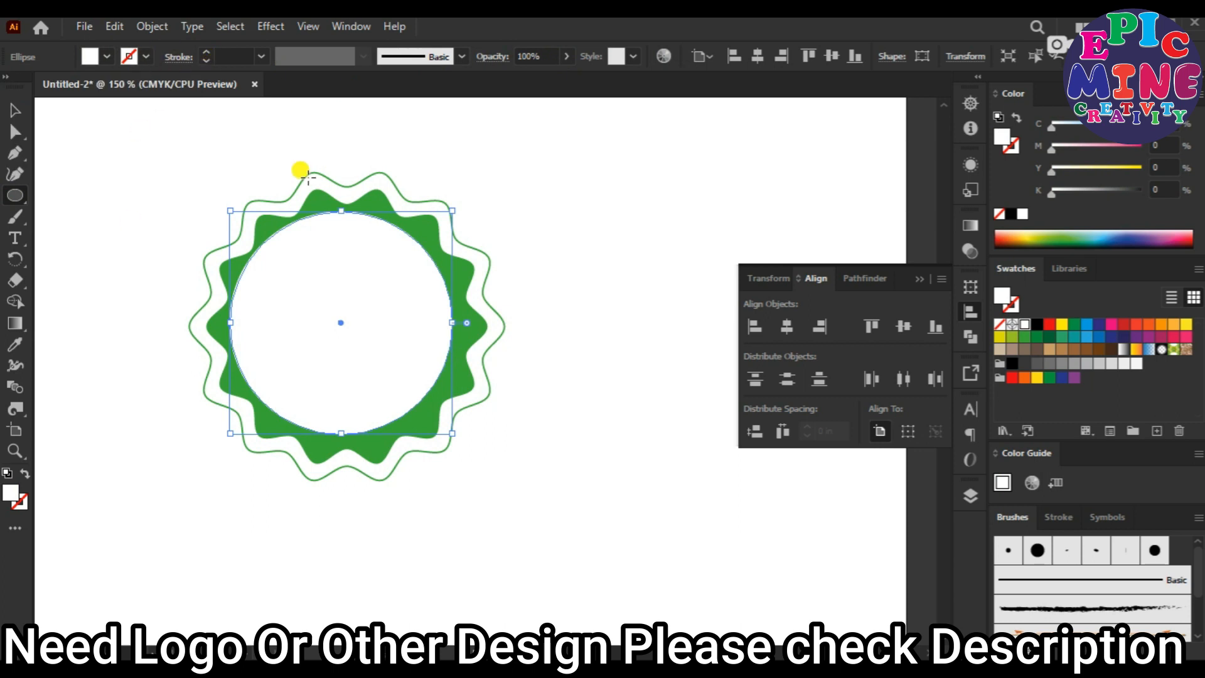
left_click(26, 472)
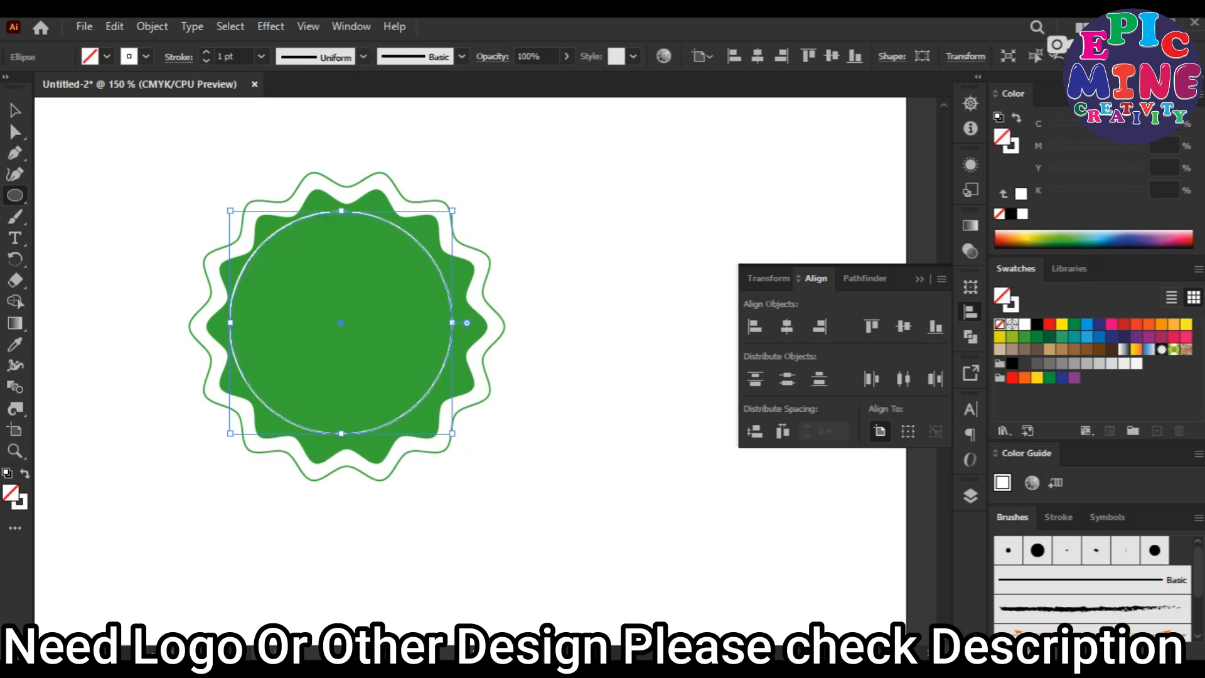
left_click(262, 63)
left_click(293, 170)
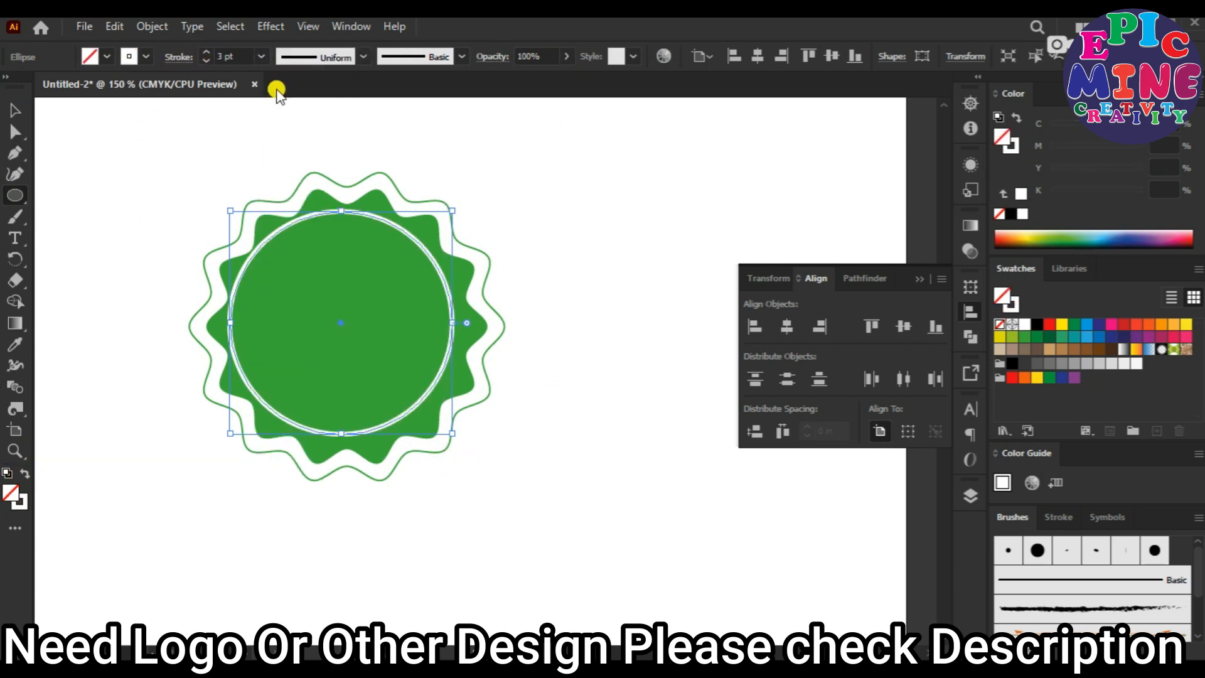
left_click(260, 55)
left_click(285, 154)
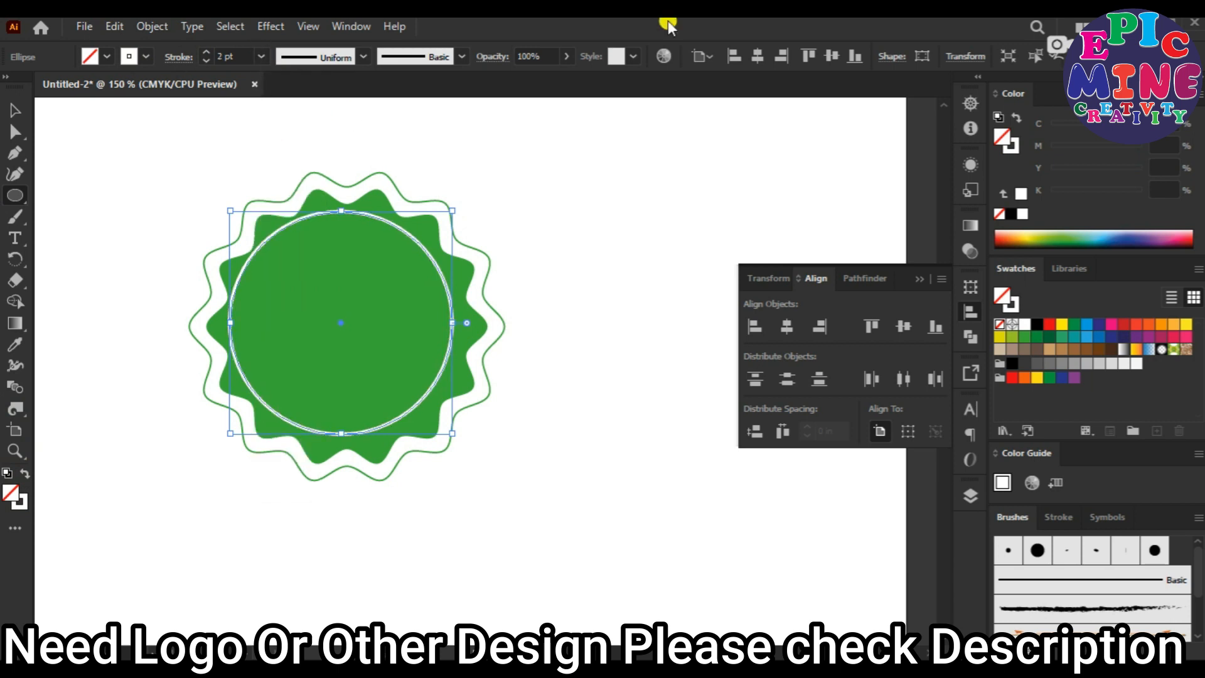
Copy the white ring and paste a duplicate of it.
left_click(12, 108)
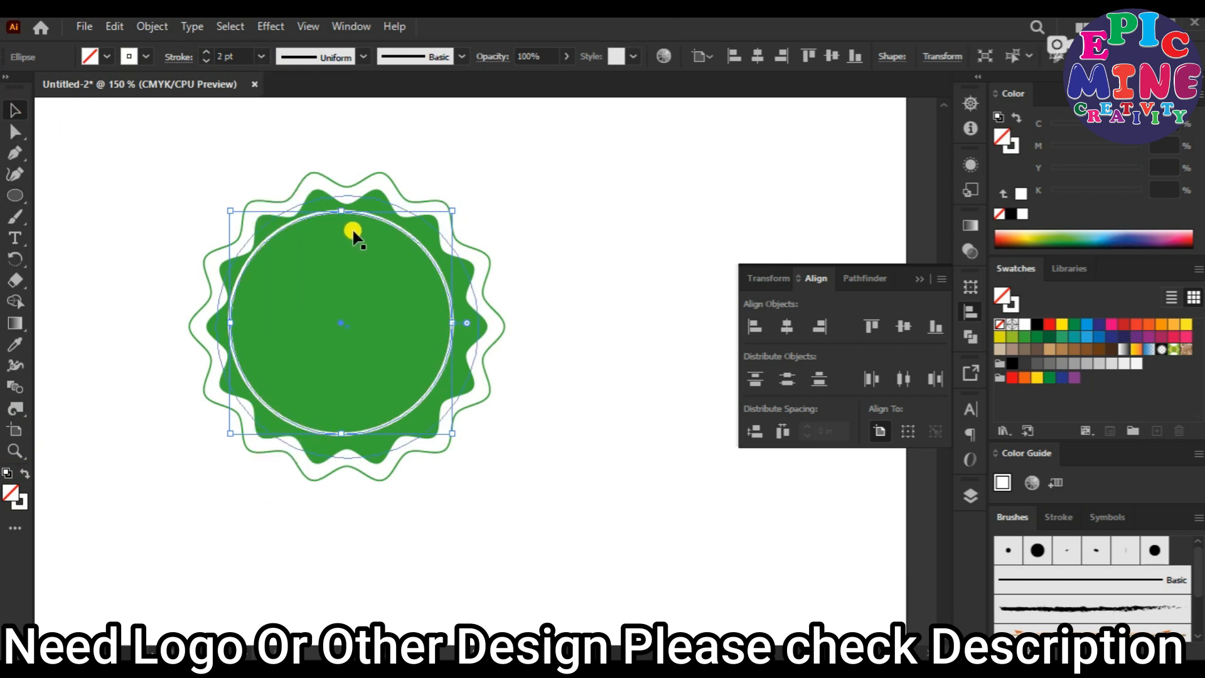
left_click(118, 27)
left_click(138, 111)
left_click(113, 32)
left_click(148, 129)
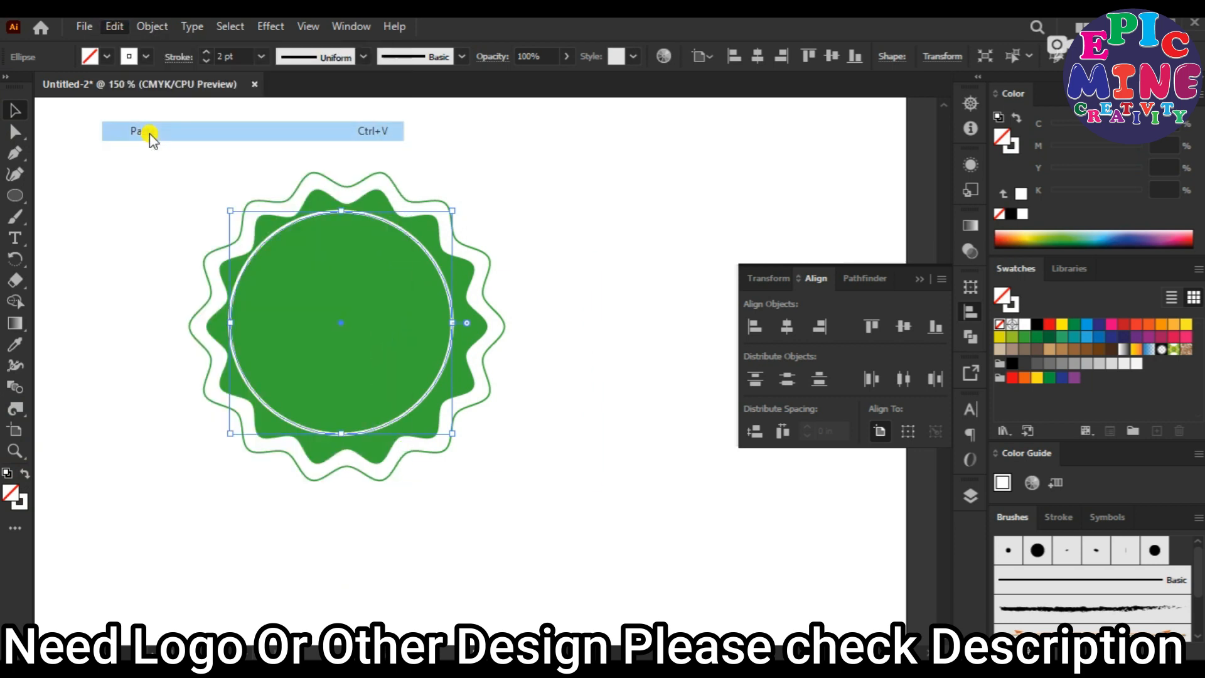
Give the duplicated circle a white fill with no stroke, and scale it down to fit inside the white ring.
left_click(88, 55)
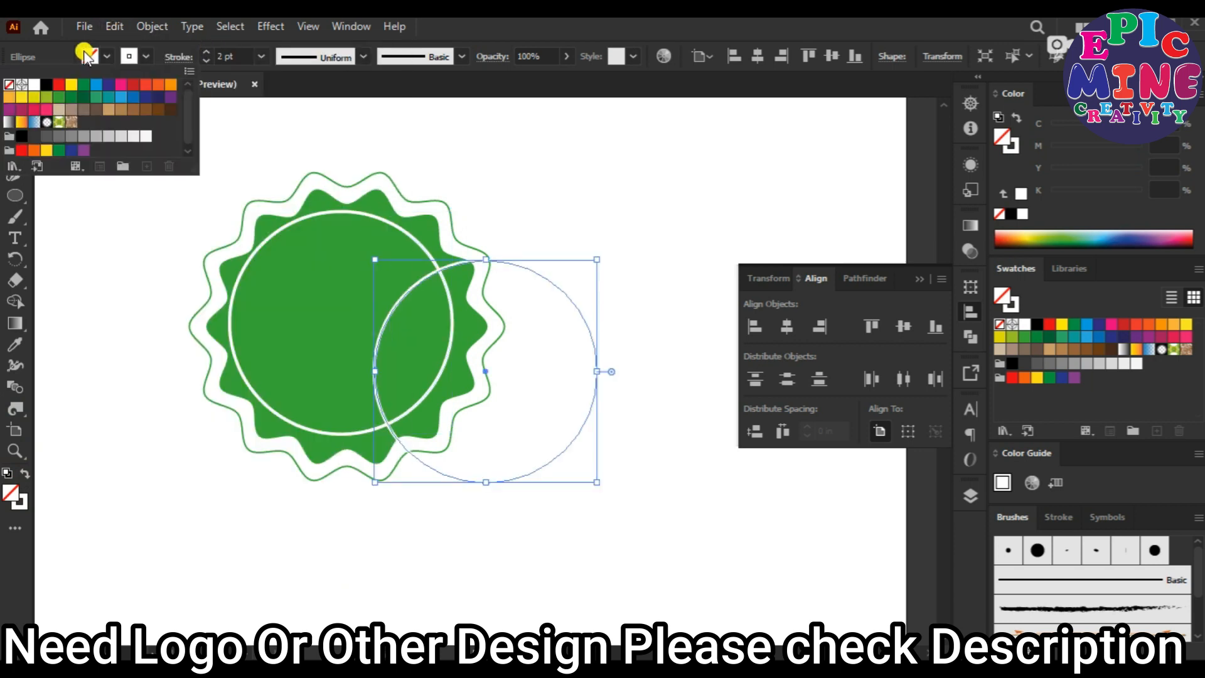
left_click(34, 84)
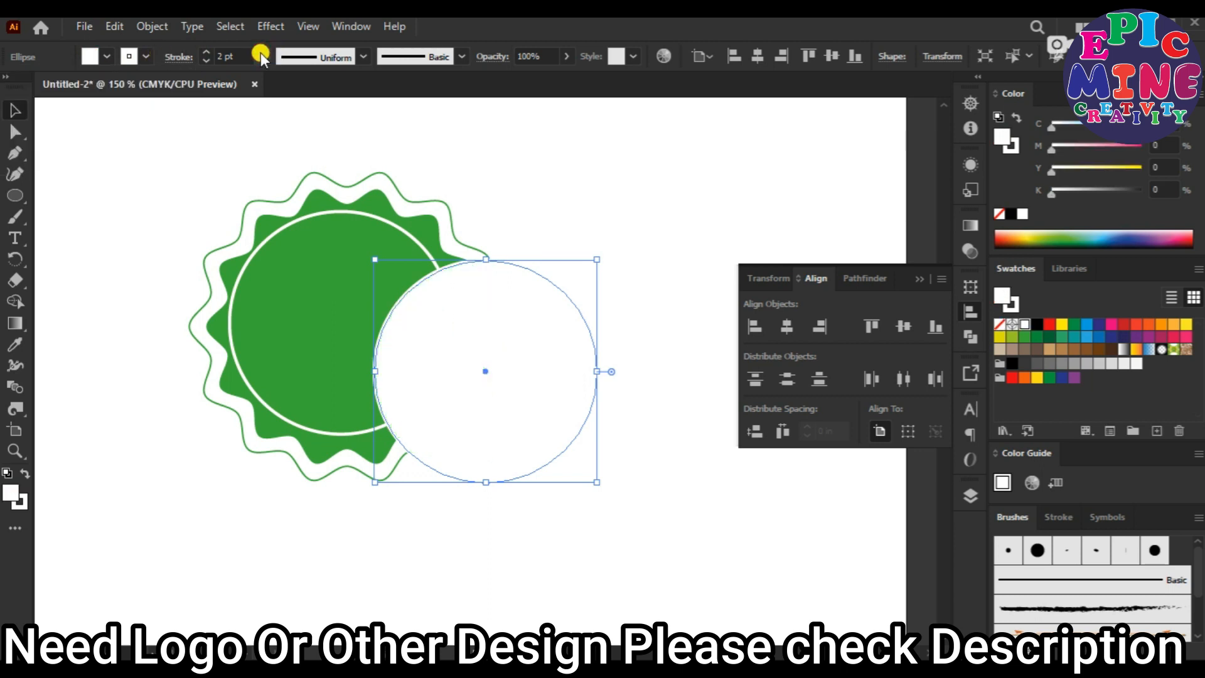
left_click(131, 57)
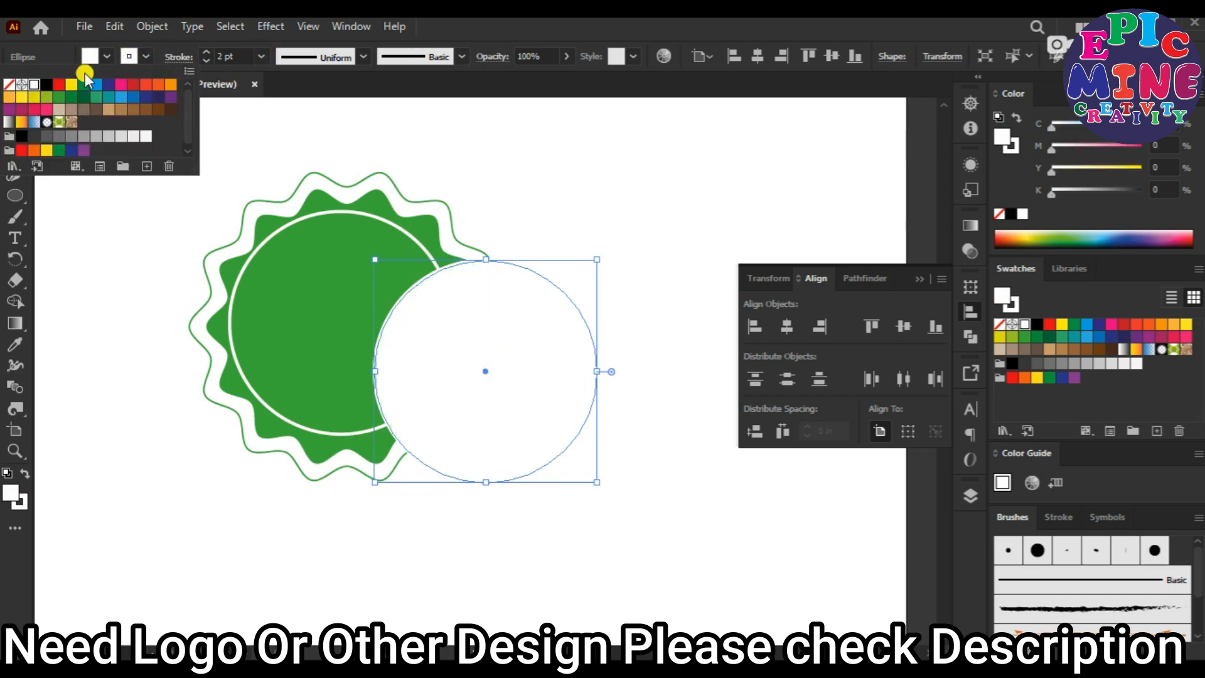
left_click(8, 84)
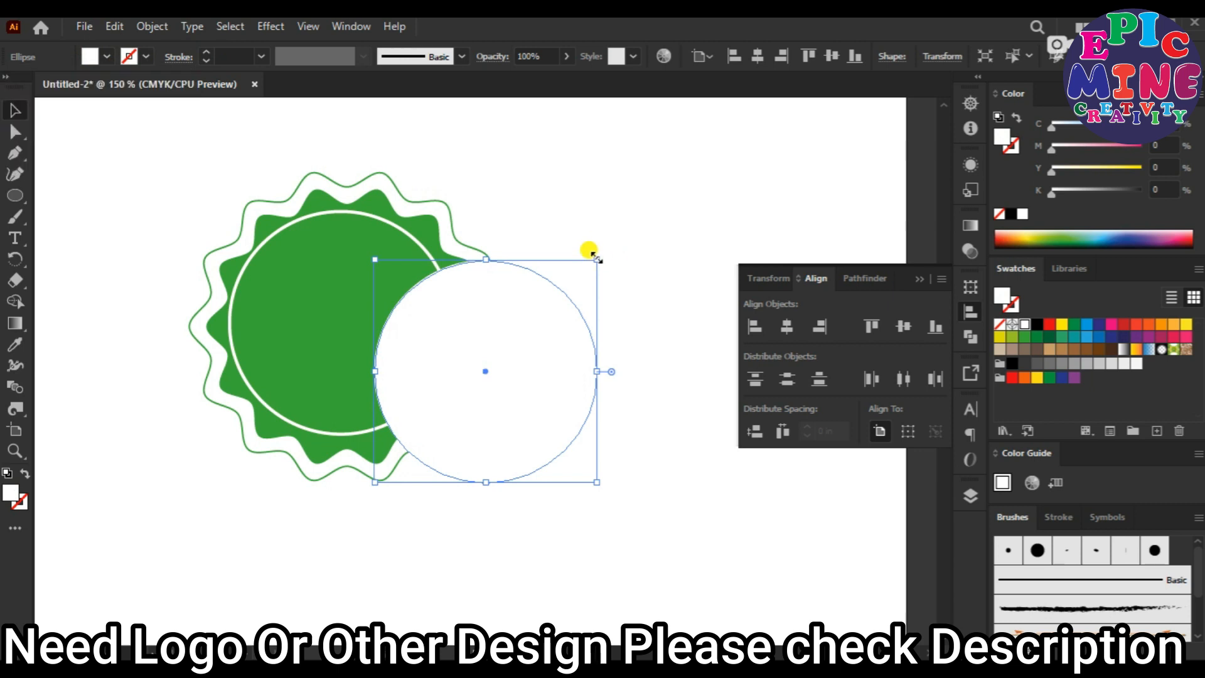
left_click_drag(601, 257, 570, 263)
left_click_drag(473, 326, 368, 316)
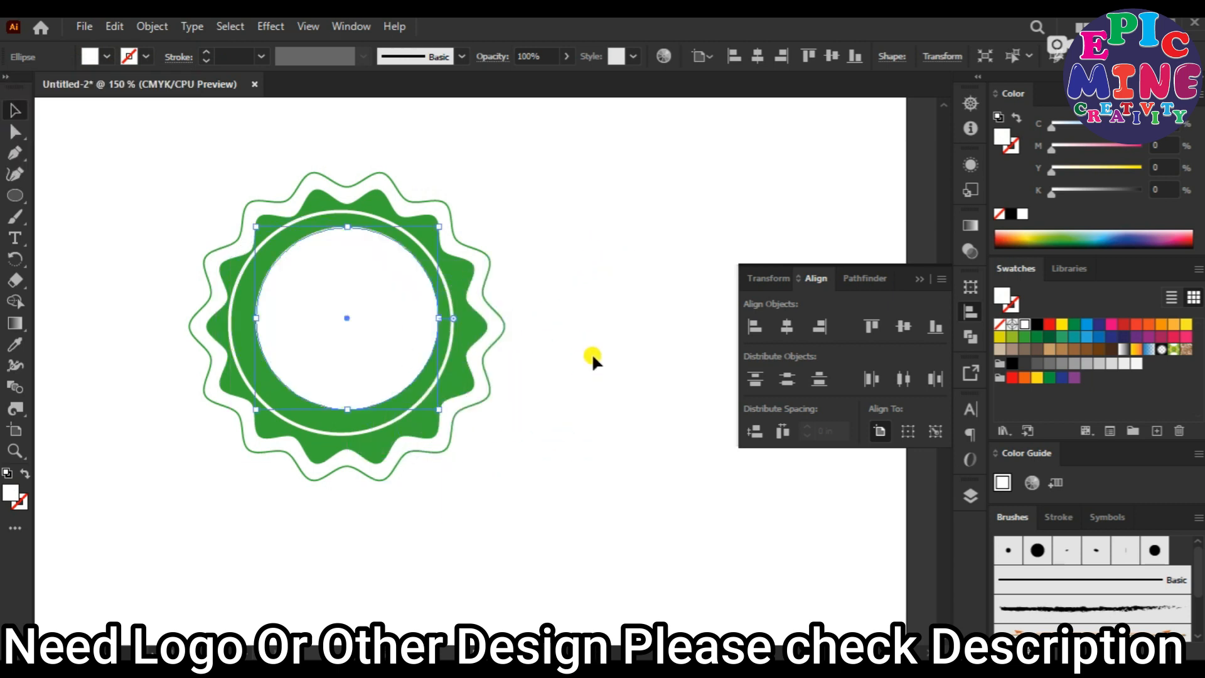
Select all badge shapes and align them by their vertical and horizontal centres.
left_click_drag(595, 356, 140, 322)
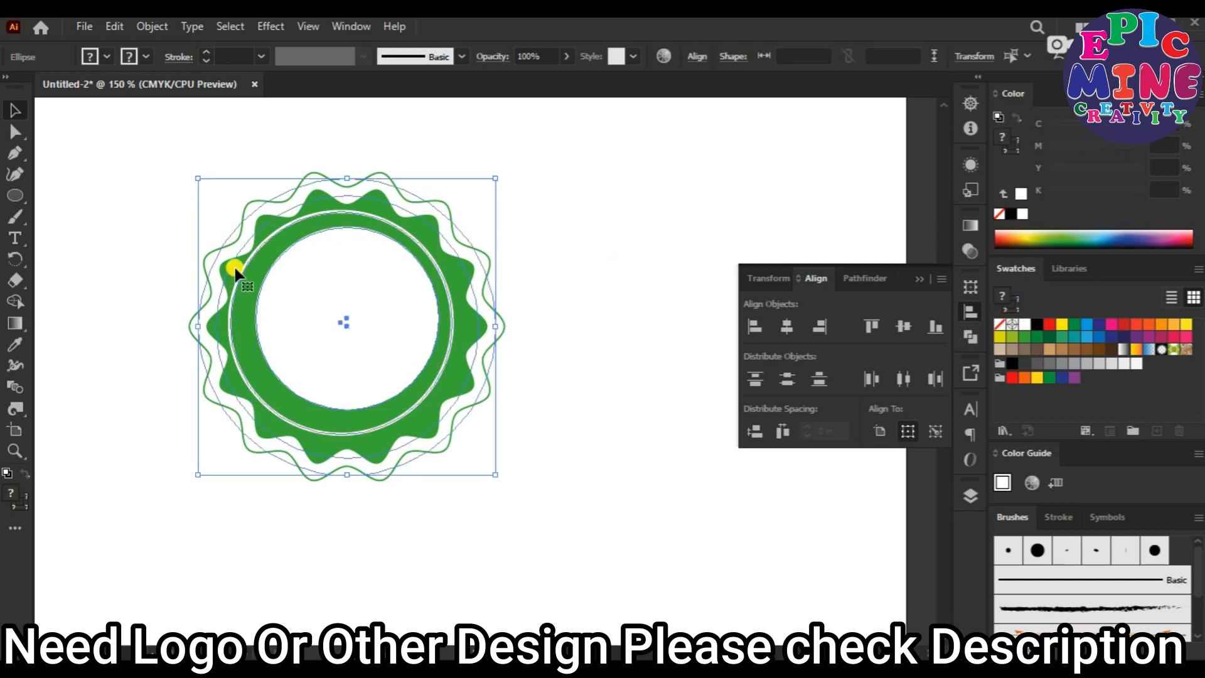
left_click(901, 326)
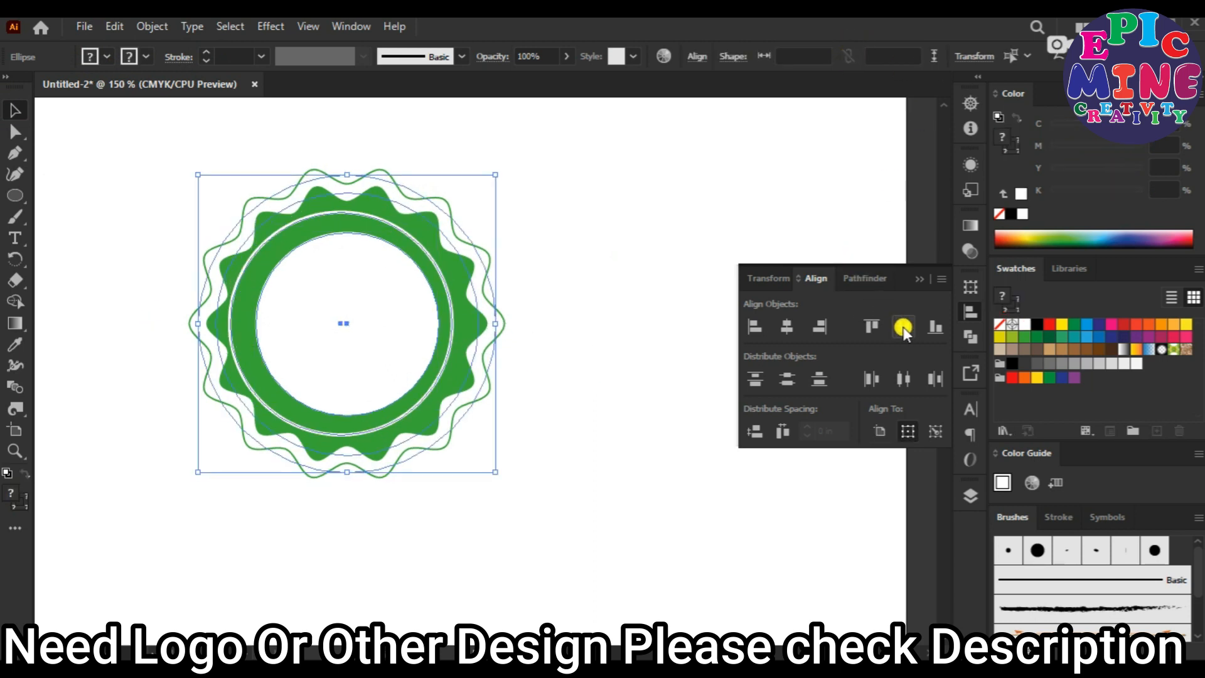
left_click(787, 325)
left_click(667, 263)
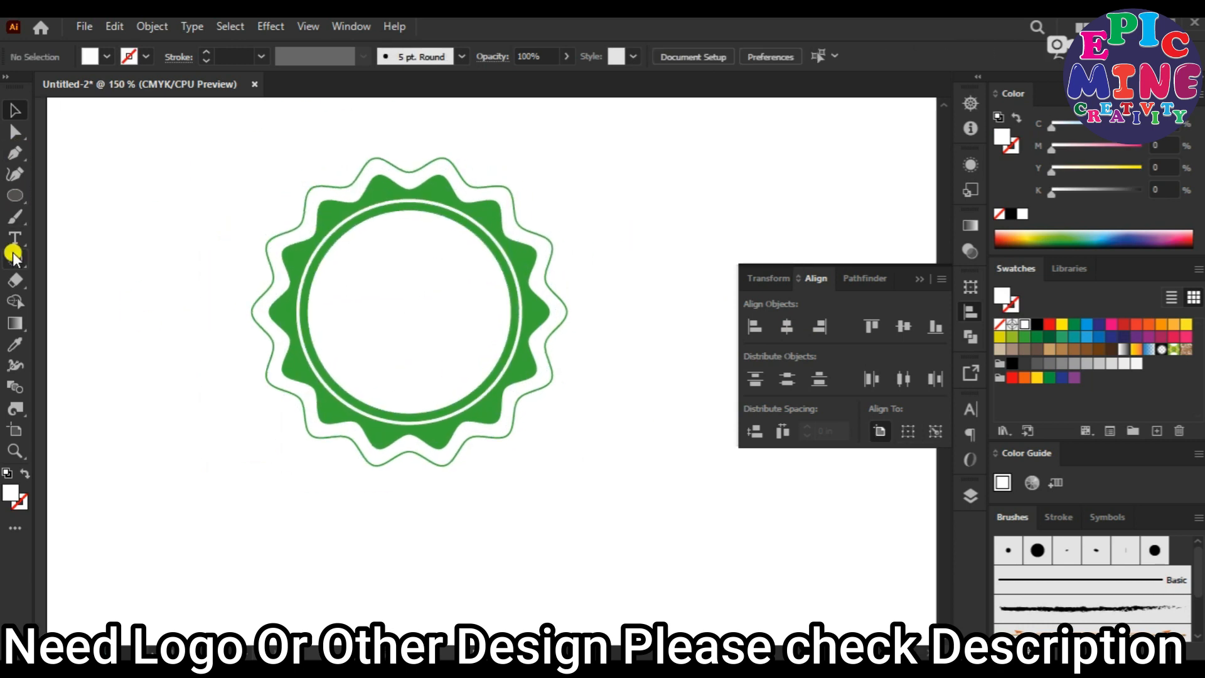
Add the text "100% Natural" in Kristen ITC beside the badge.
left_click(15, 239)
left_click(581, 172)
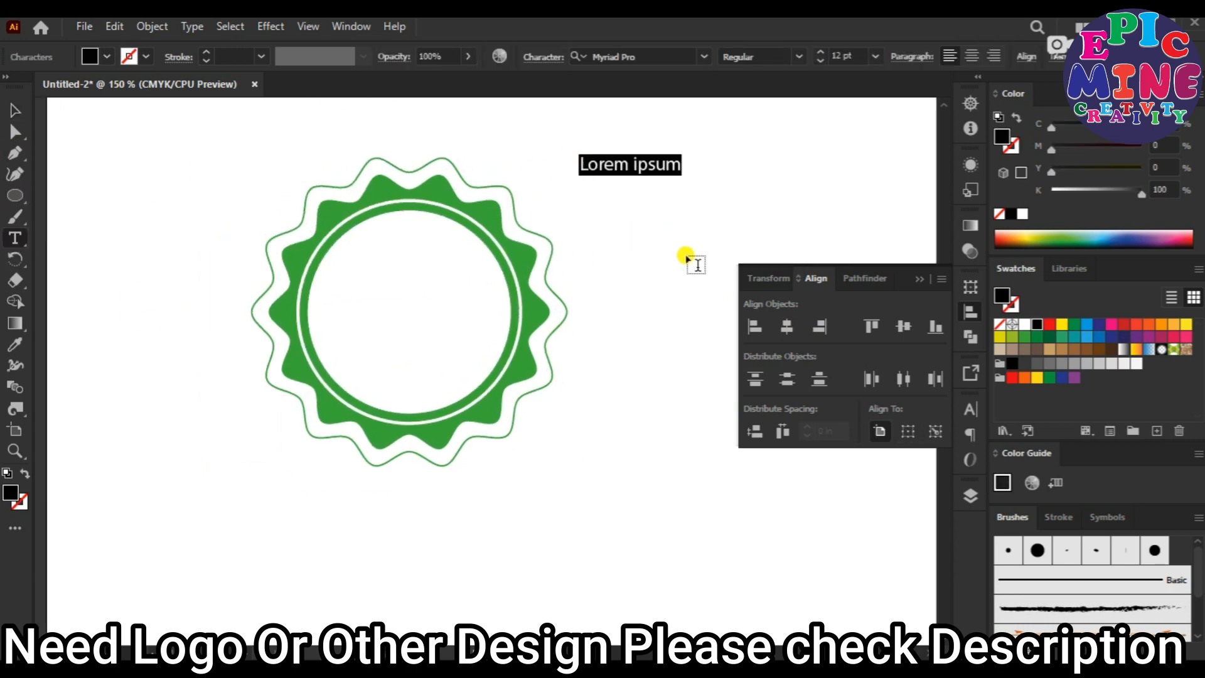
left_click(704, 57)
left_click(753, 121)
type("o")
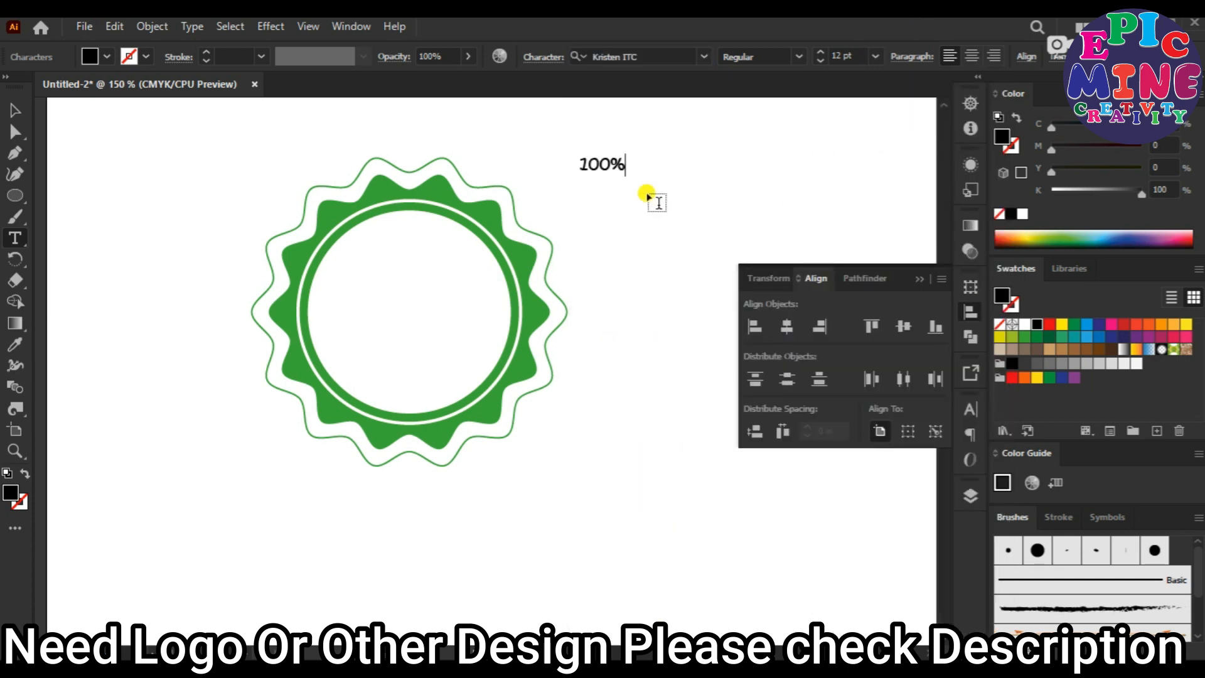
type("100% Natural")
left_click(15, 111)
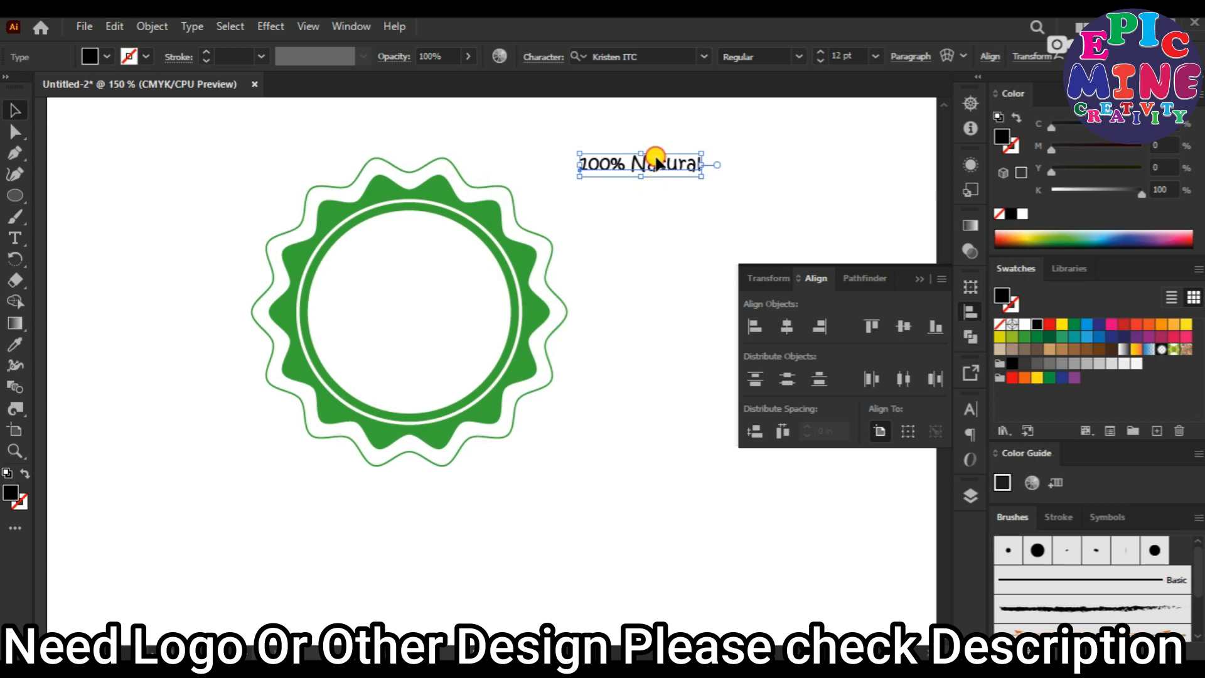
Duplicate the "100% Natural" text, place the copy beneath it and change its wording to "Premium Quality".
left_click_drag(653, 161, 692, 154)
left_click(115, 27)
left_click(154, 113)
left_click(114, 27)
left_click(149, 130)
left_click_drag(458, 372, 647, 207)
triple_click(714, 211)
type("Premium Quality")
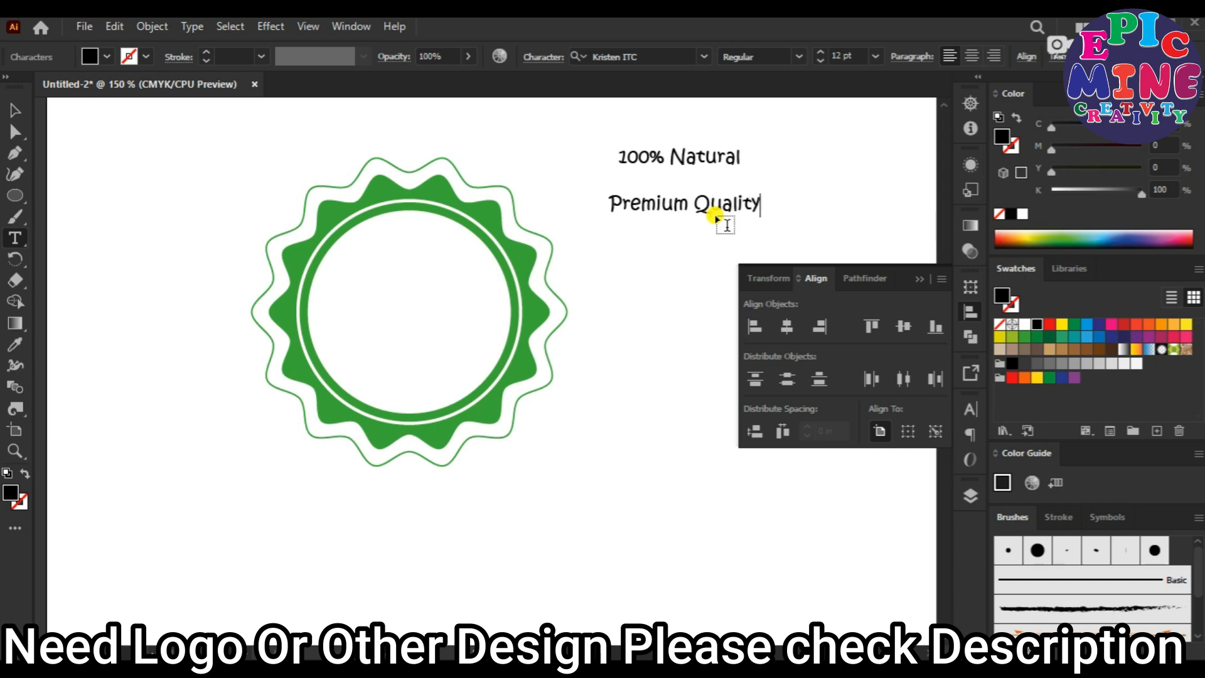
Expand the object and fill of both the "100% Natural" and "Premium Quality" texts into outlines.
key("Escape")
left_click(670, 295)
left_click_drag(669, 295, 628, 142)
left_click(170, 28)
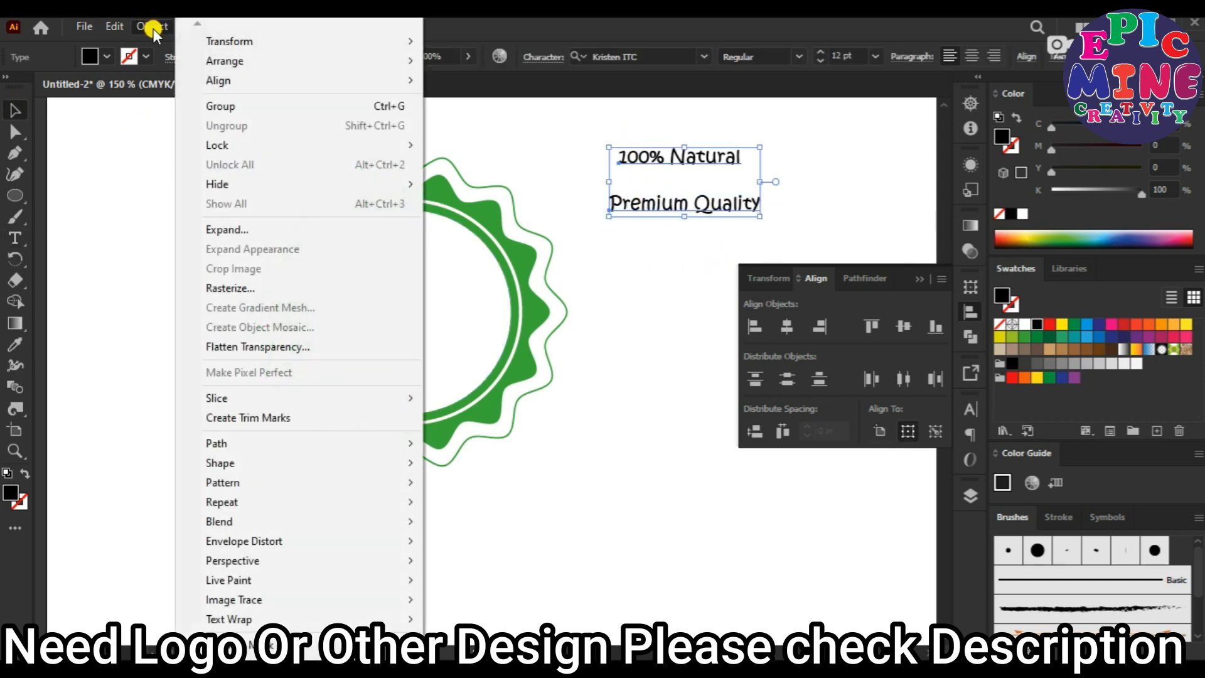
left_click(261, 228)
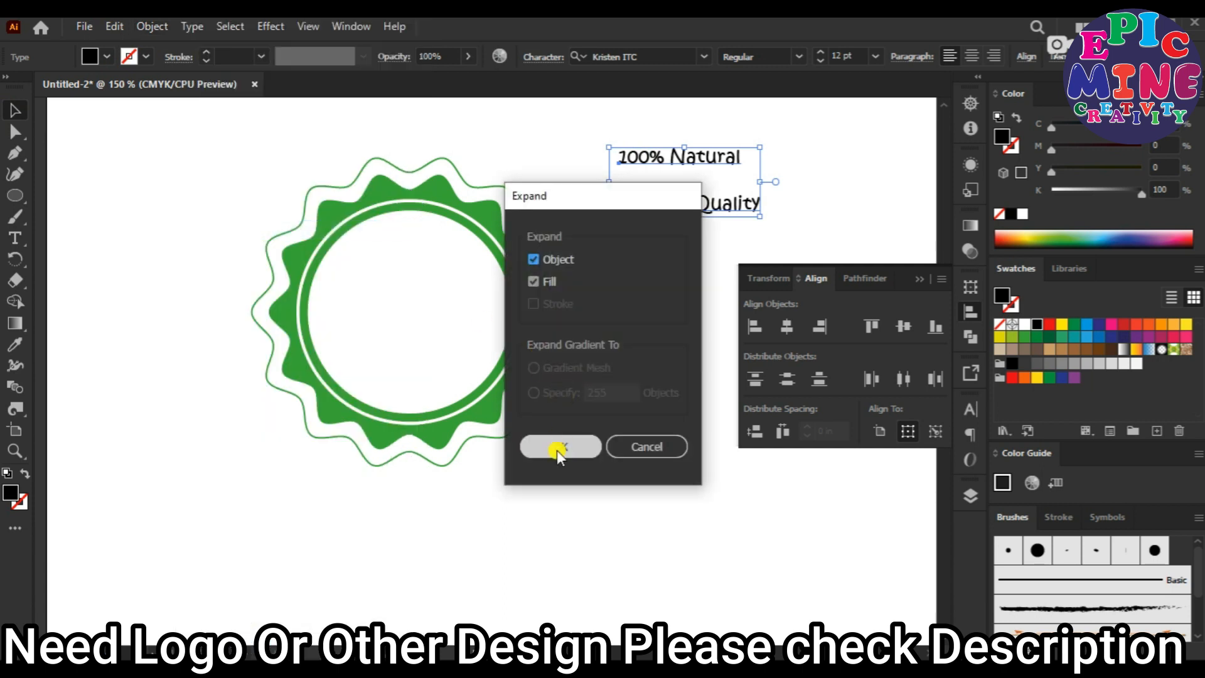
left_click(556, 449)
left_click(626, 353)
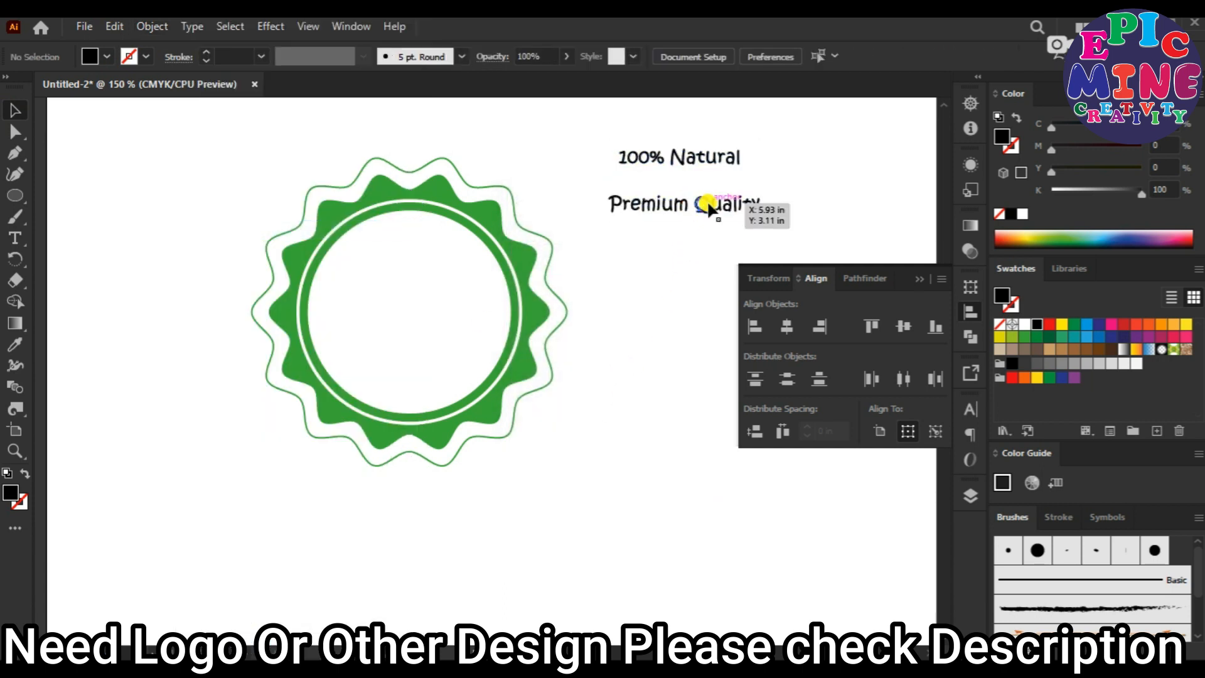
left_click(708, 207)
left_click(709, 165)
left_click(645, 300)
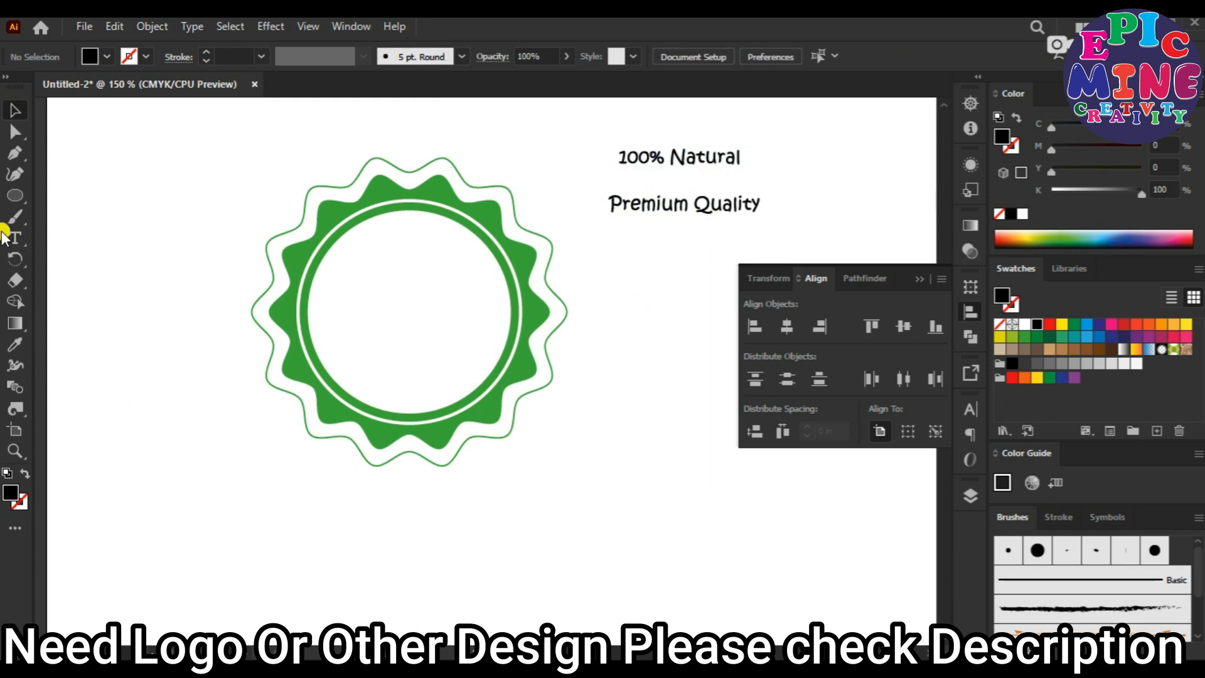
Draw a closed black wavy ribbon with notched ends across the lower part of the badge using the Pen tool.
left_click(11, 154)
scroll(318, 430, "up", 1)
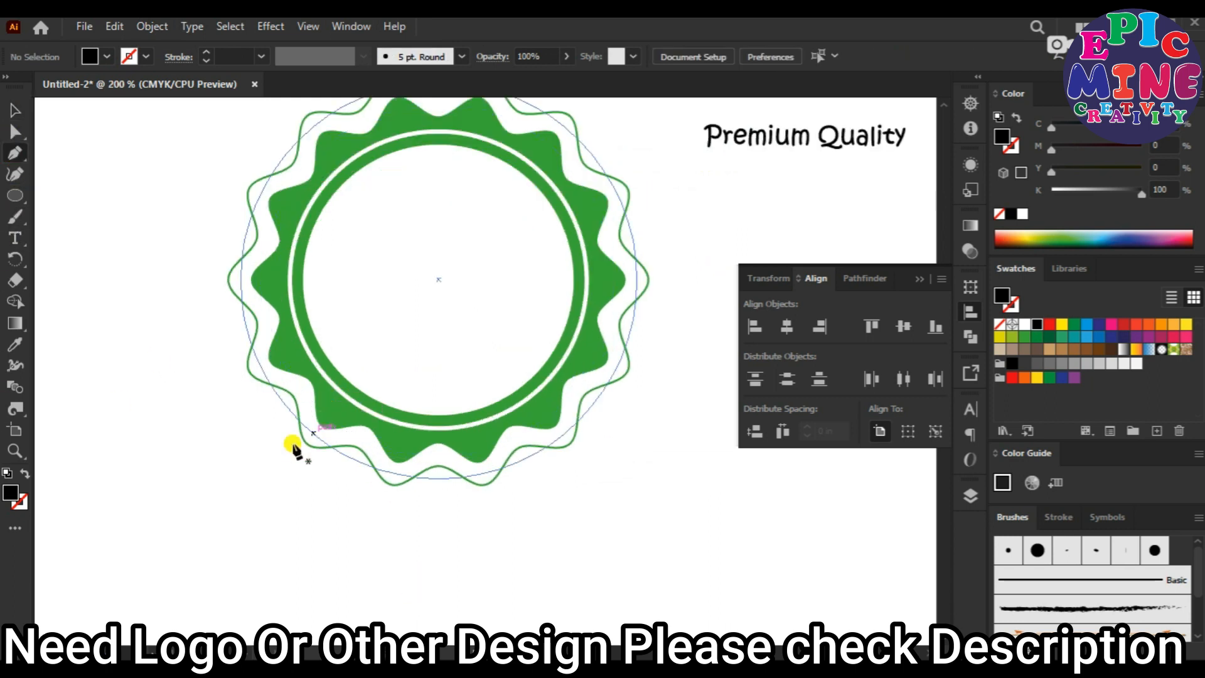
left_click(241, 423)
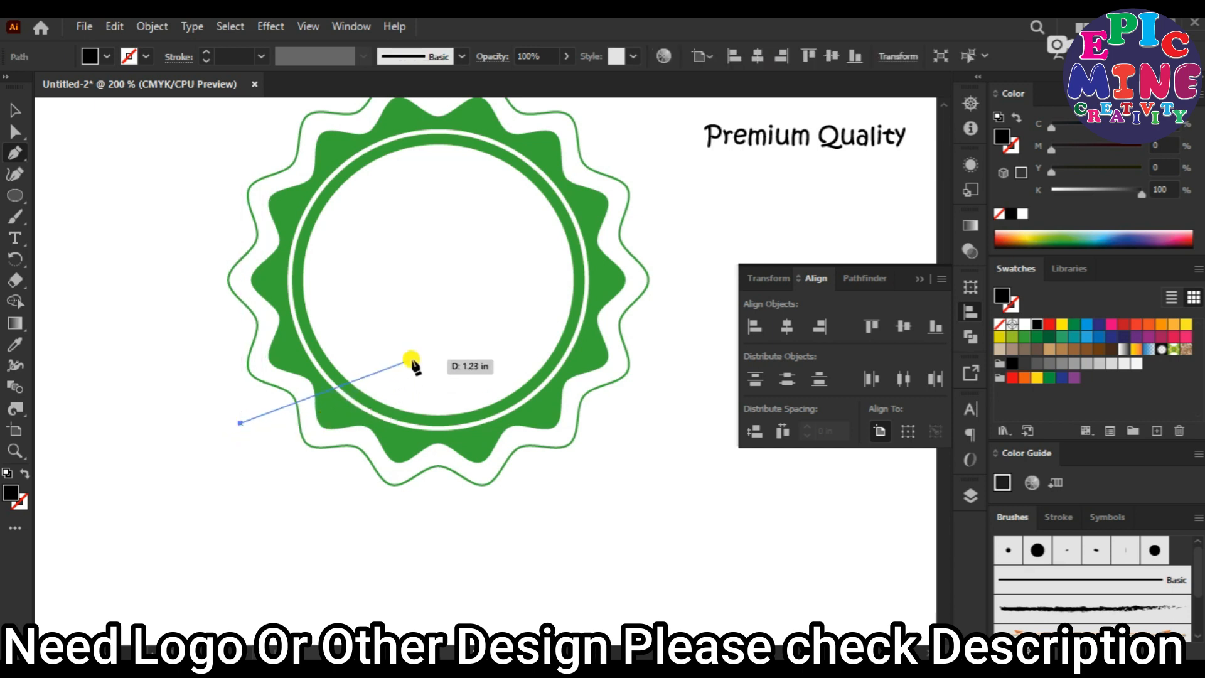
left_click_drag(377, 370, 464, 390)
left_click_drag(645, 353, 617, 398)
left_click(614, 397)
left_click(645, 415)
left_click_drag(383, 427, 271, 385)
left_click(241, 489)
left_click(244, 448)
left_click(241, 423)
Refine the ribbon's shape by moving the two outer points of one tail outward and smoothing its long edge curves.
key("a")
left_click_drag(241, 423, 217, 441)
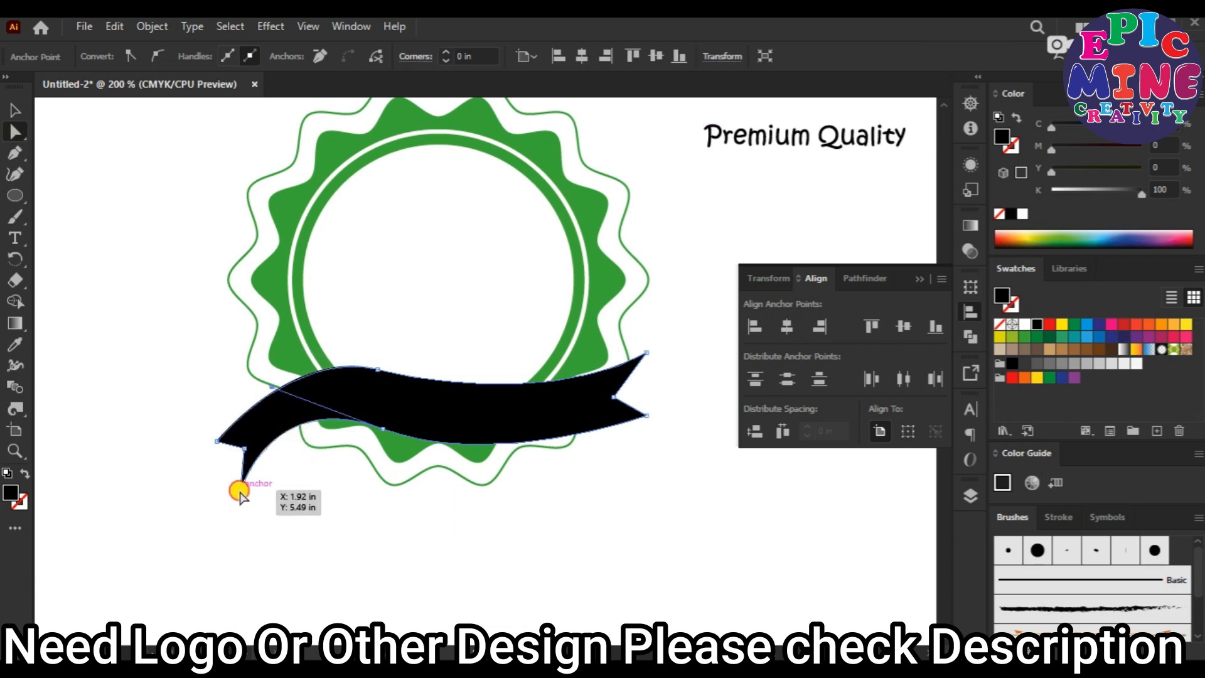
left_click_drag(241, 489, 226, 501)
left_click(383, 429)
left_click_drag(383, 430, 414, 428)
left_click_drag(304, 387, 298, 389)
left_click(437, 435)
left_click(414, 428)
left_click(543, 464)
left_click_drag(528, 466, 546, 462)
left_click(414, 428)
left_click(376, 369)
left_click_drag(461, 392, 464, 387)
left_click(586, 500)
left_click(15, 112)
left_click(517, 419)
left_click(571, 492)
left_click_drag(650, 301, 622, 328)
Fill the "Premium Quality" text with yellow.
key("p")
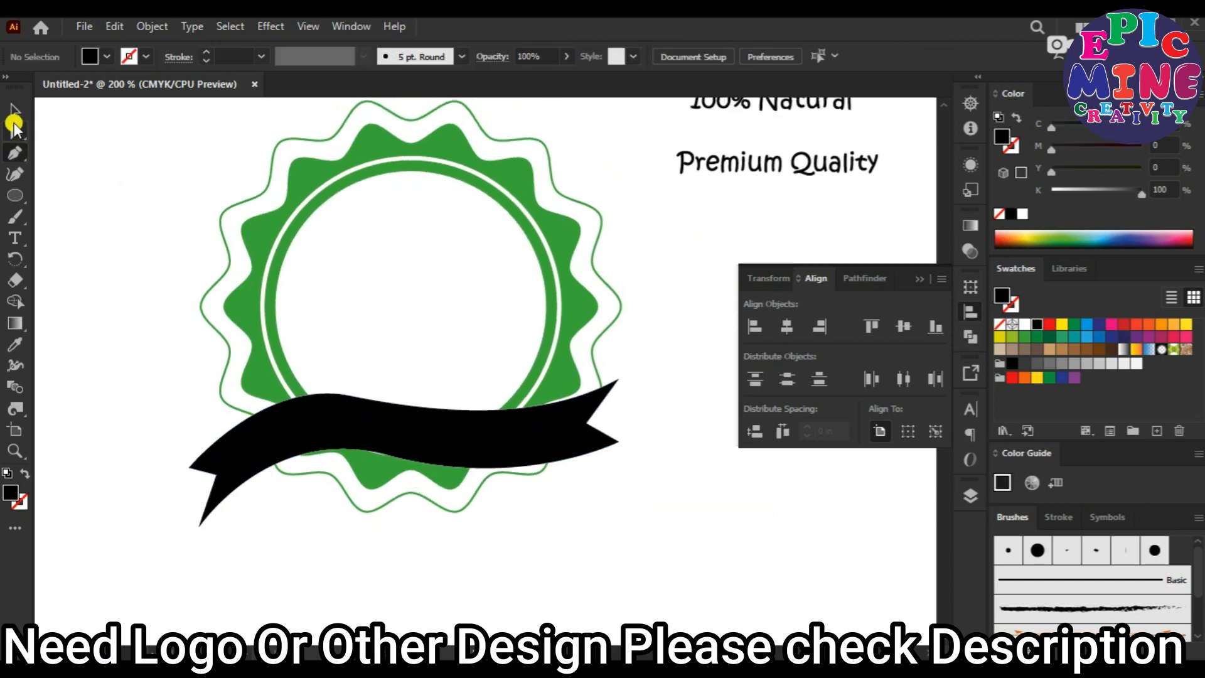
left_click(801, 167)
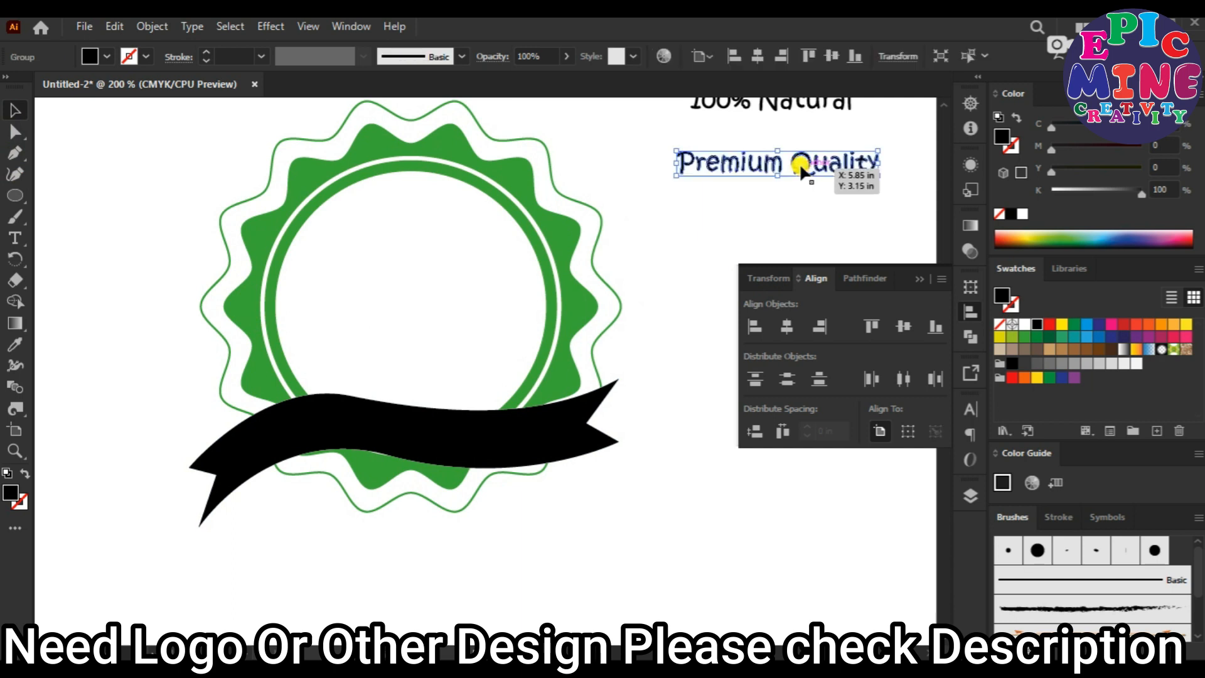
left_click(91, 58)
left_click(74, 84)
left_click(722, 210)
Fill the "100% Natural" text with pink.
left_click(768, 104)
scroll(767, 104, "up", 3)
left_click(98, 60)
left_click(123, 84)
left_click(505, 166)
Draw an open wavy path with a pink stroke and no fill along the middle of the black ribbon.
scroll(477, 464, "down", 5)
left_click(15, 154)
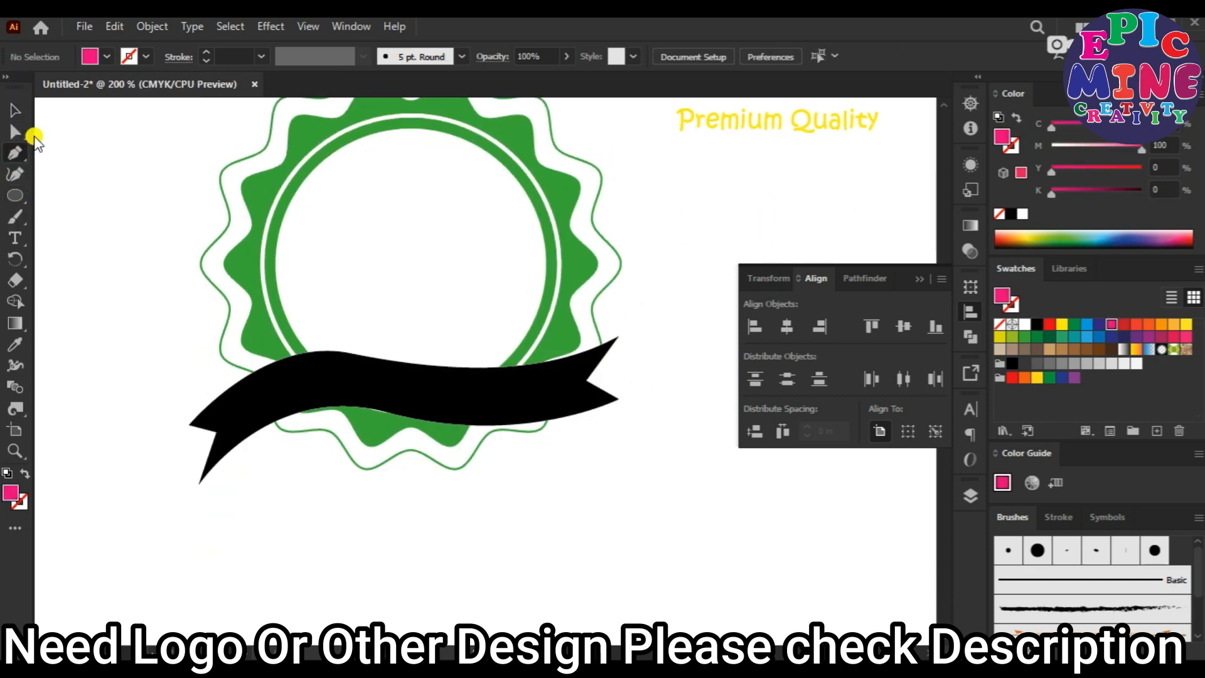
scroll(233, 418, "up", 2)
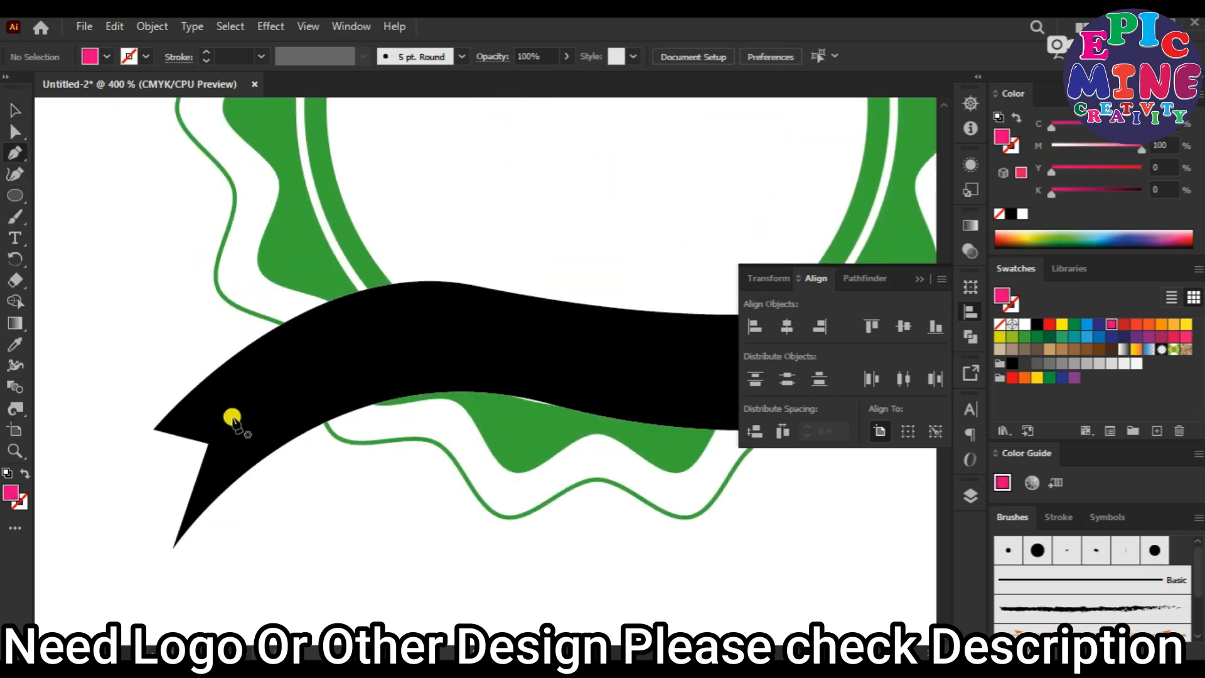
left_click(25, 474)
left_click(236, 428)
mouse_move(454, 341)
left_mouse_down()
mouse_move(587, 355)
mouse_move(731, 260)
mouse_move(739, 269)
left_mouse_up()
scroll(586, 368, "right", 5)
key("v")
left_click(777, 215)
scroll(586, 314, "down", 3)
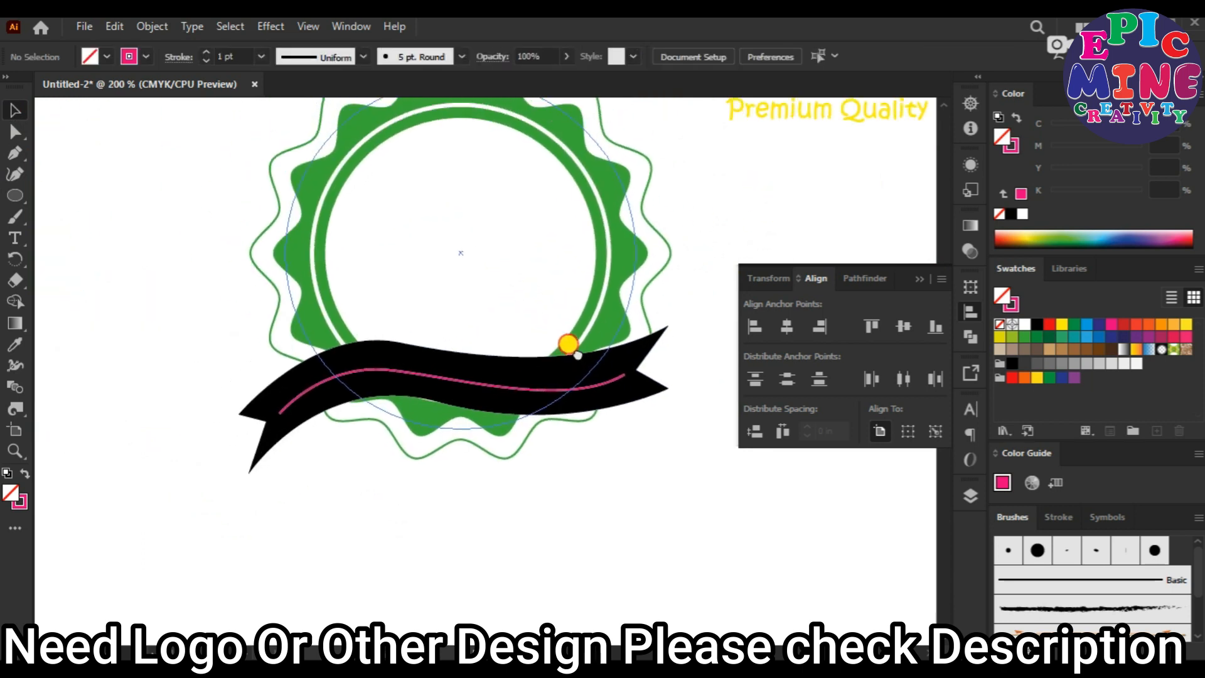
Draw a pink open arc inside the upper half of the white circle with the Pen tool.
scroll(535, 322, "up", 3)
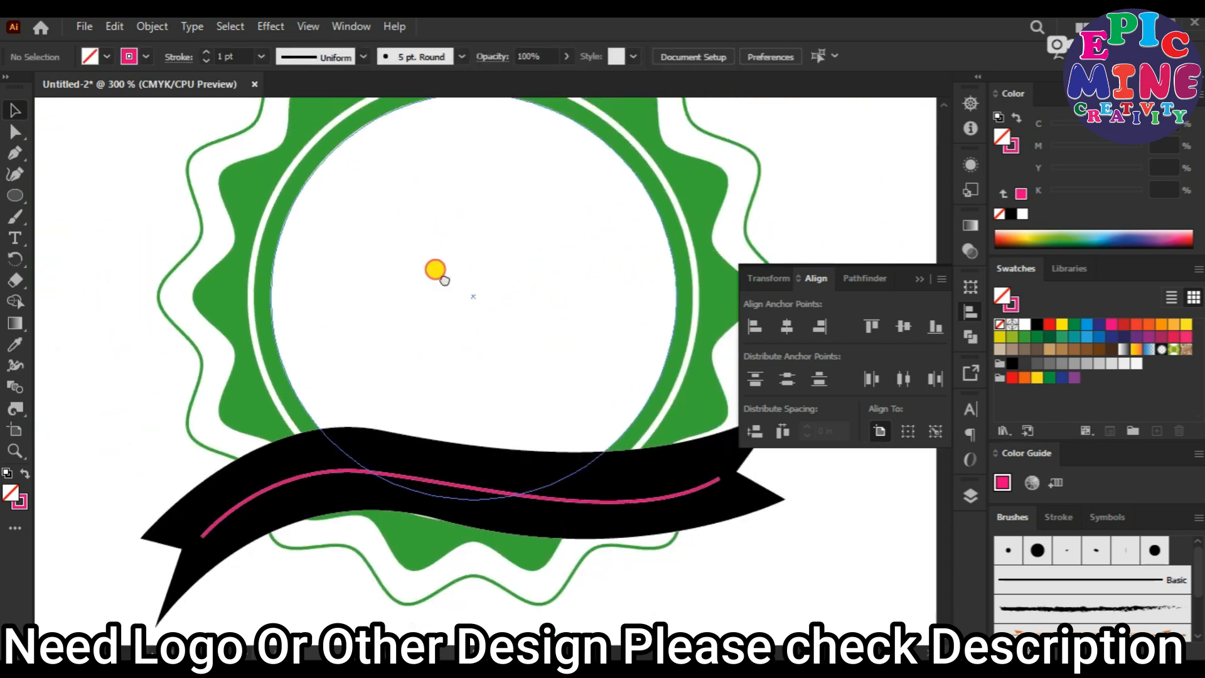
left_click(264, 334)
left_click_drag(460, 178, 628, 170)
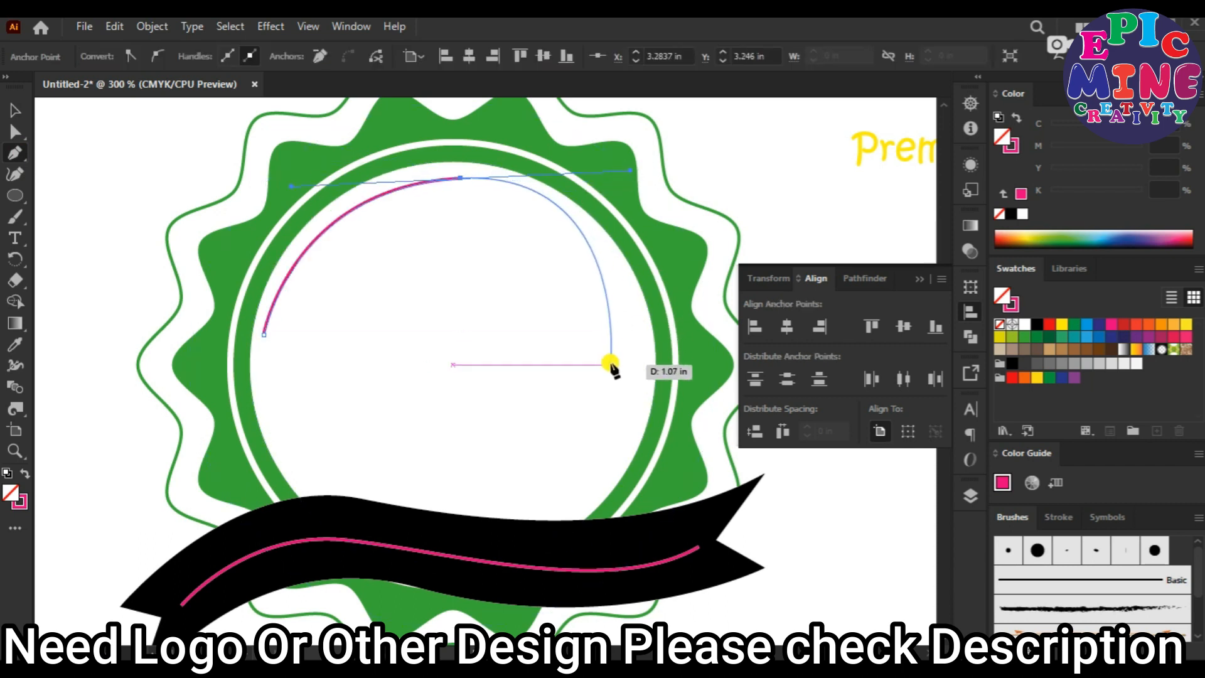
left_click(632, 334)
Adjust the pink arc's end point and the handles of its top point so it curves evenly inside the circle.
left_click(16, 130)
left_click_drag(630, 169, 592, 172)
left_click(634, 335)
left_click_drag(634, 335, 640, 332)
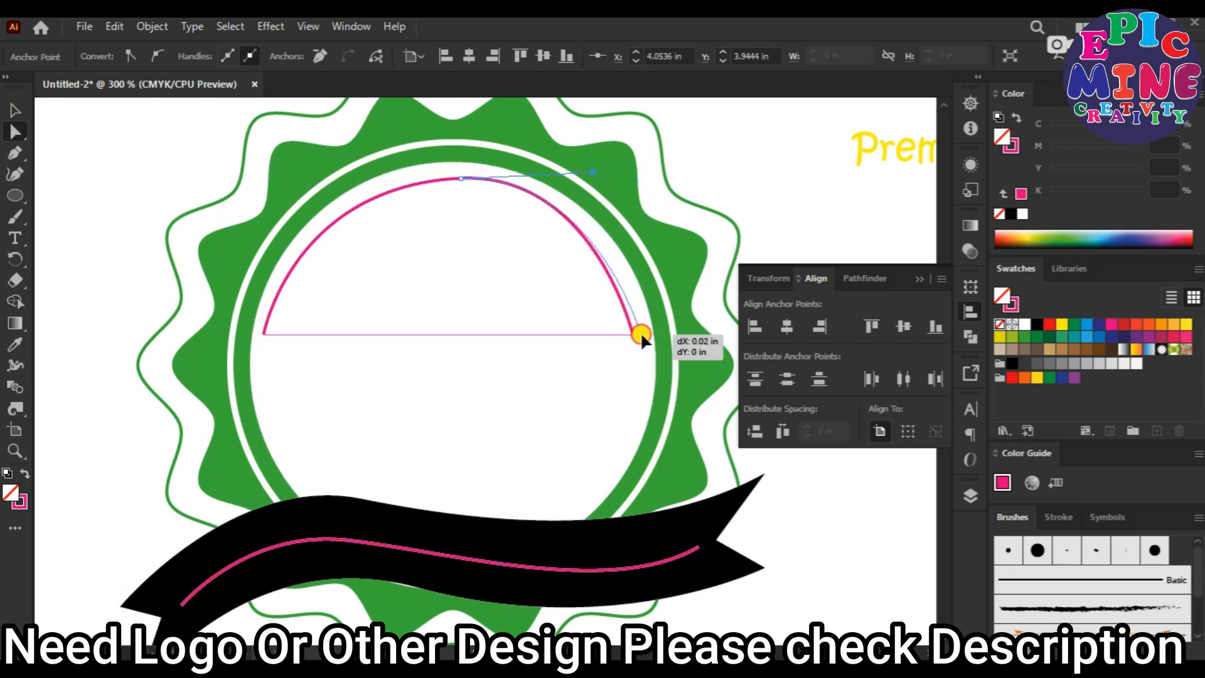
left_click(744, 136)
left_click(475, 177)
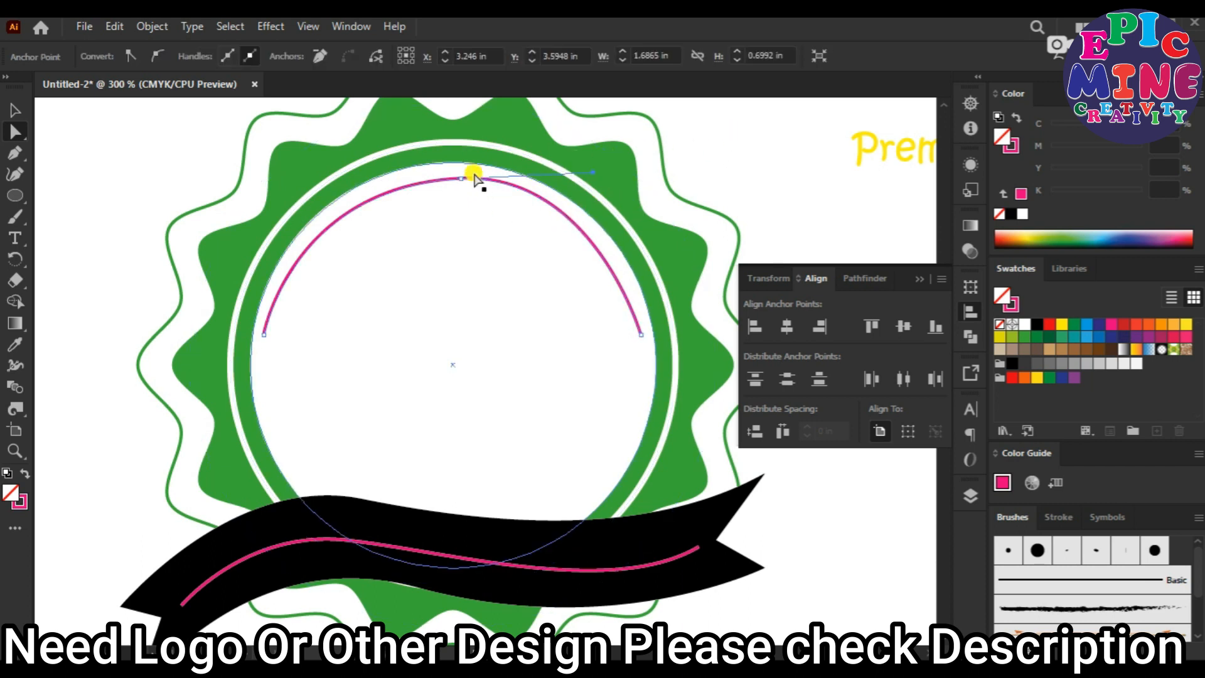
left_click_drag(456, 178, 289, 176)
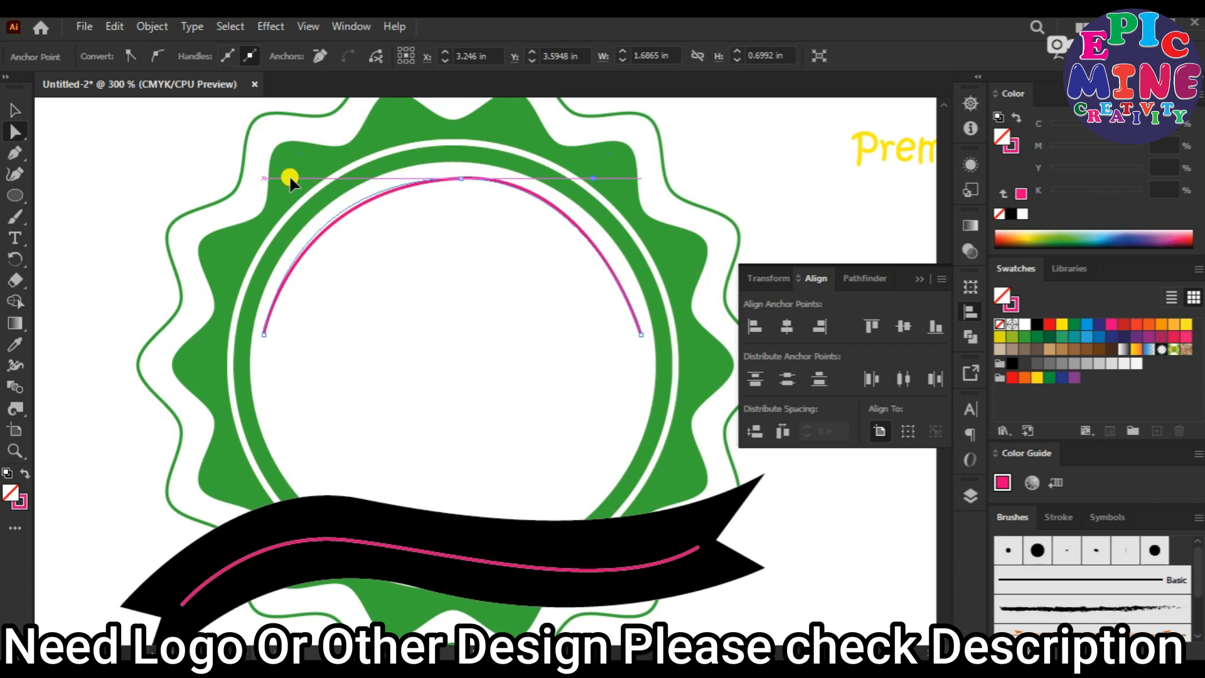
left_click(748, 172)
scroll(526, 291, "down", 1)
Try to expand the fill and stroke of the pink arc and the ribbon's pink path.
left_click(15, 110)
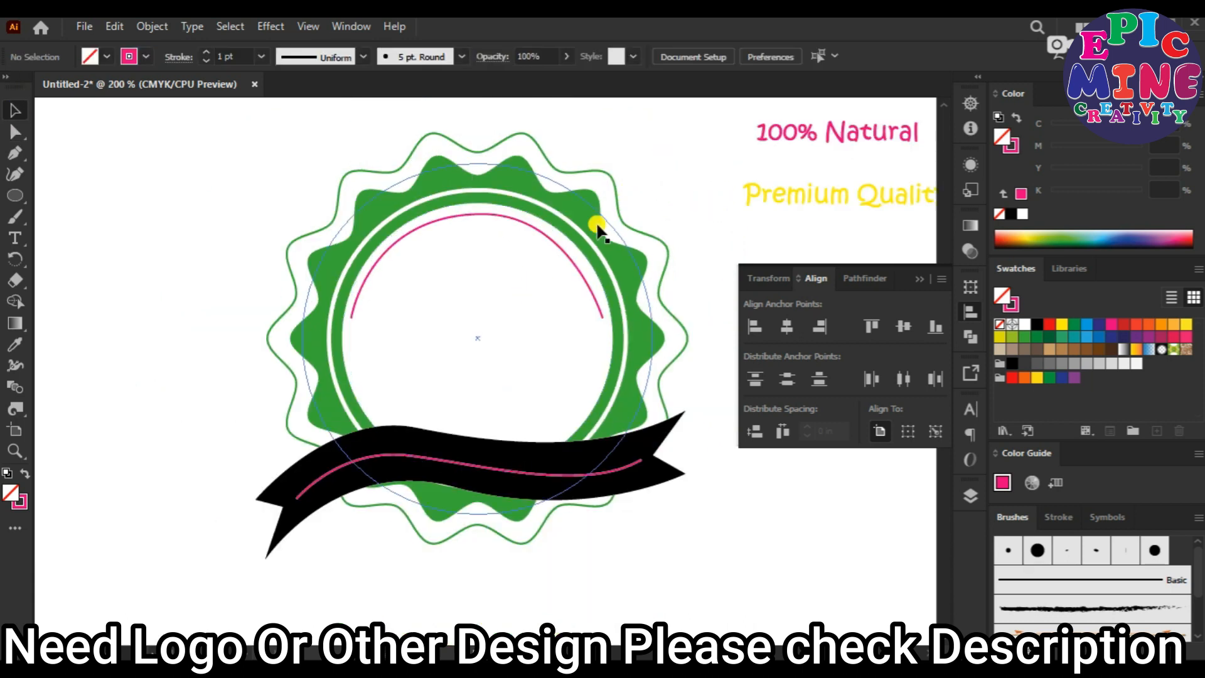
left_click(553, 246)
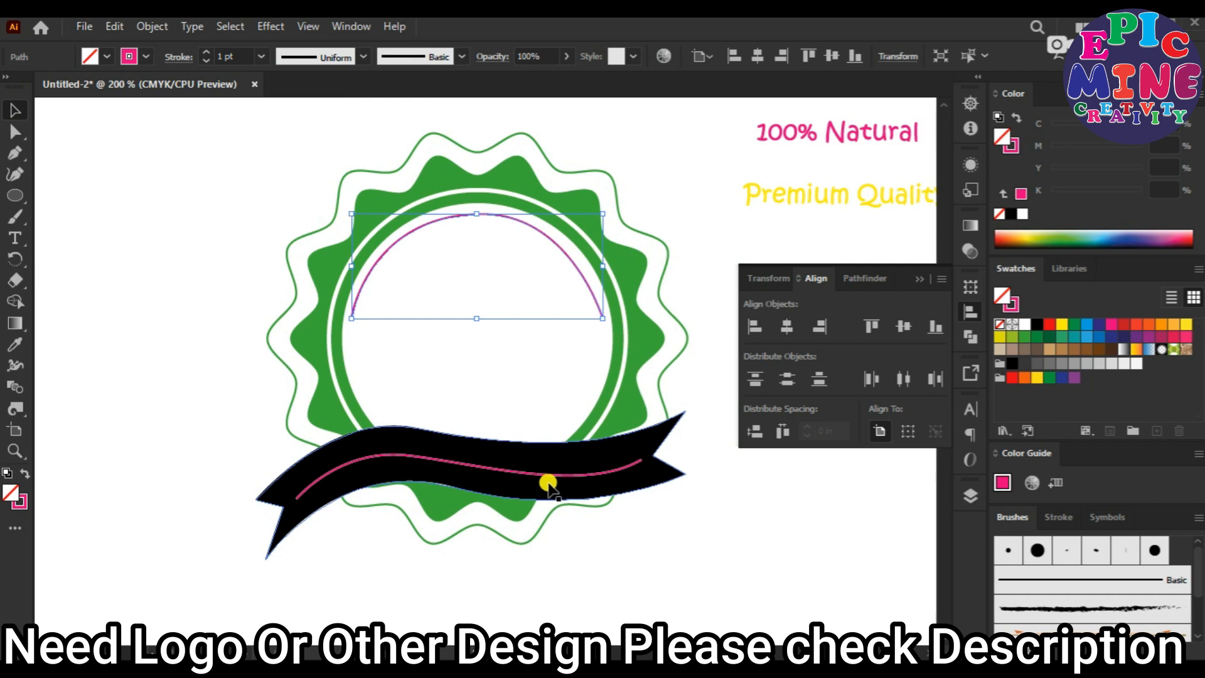
left_click(554, 474, "shift")
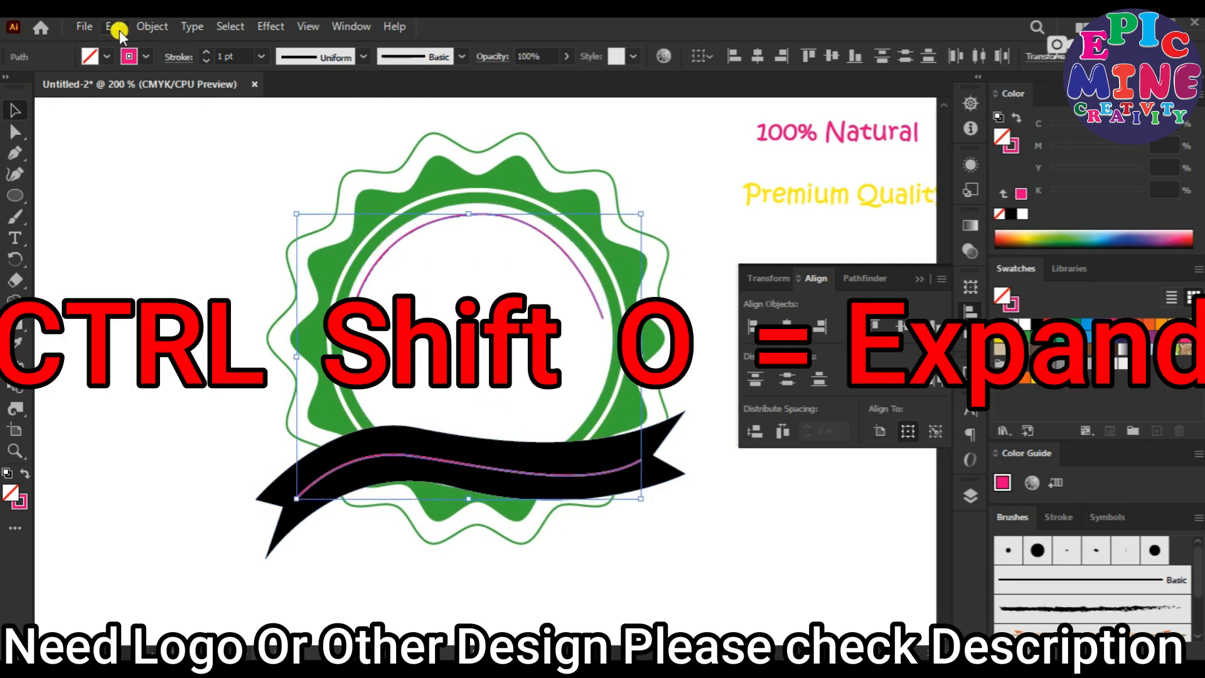
left_click(153, 26)
left_click(261, 230)
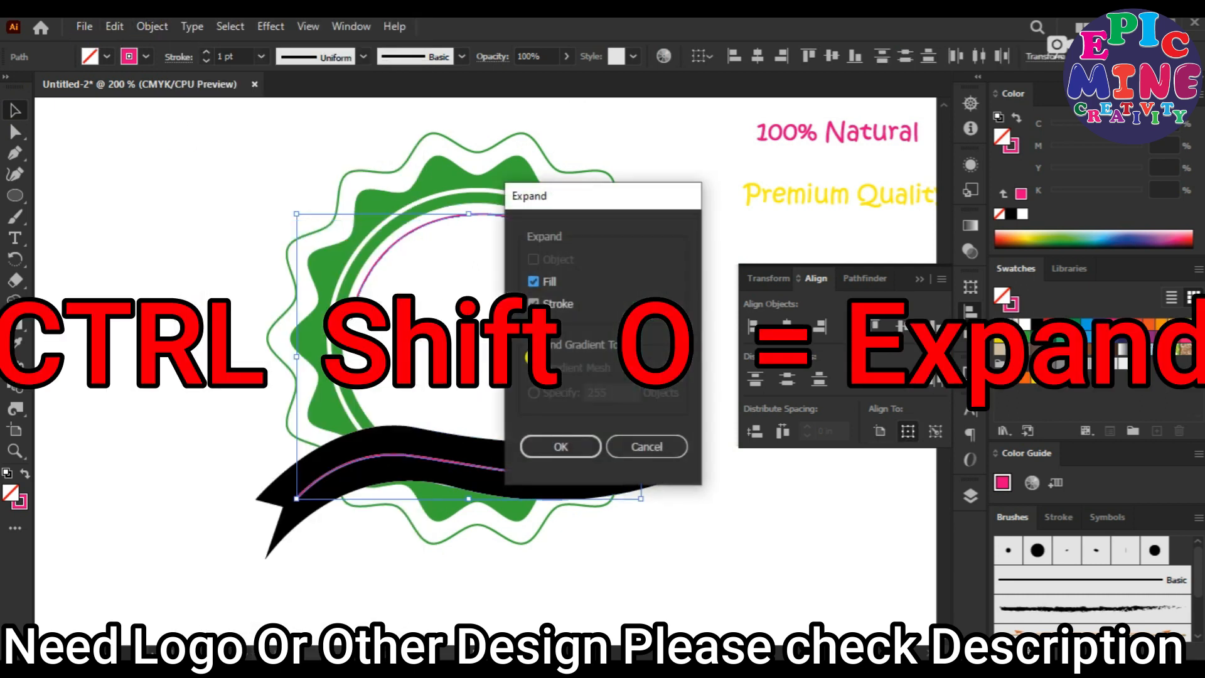
left_click(566, 448)
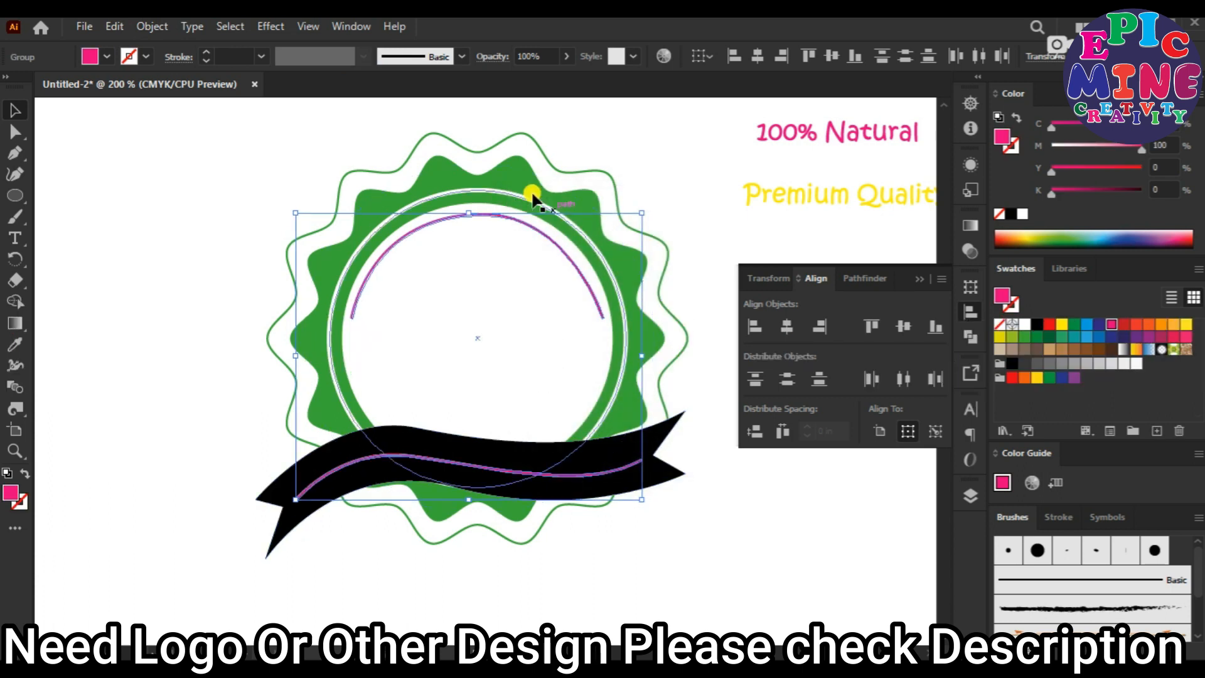
key("ctrl+z")
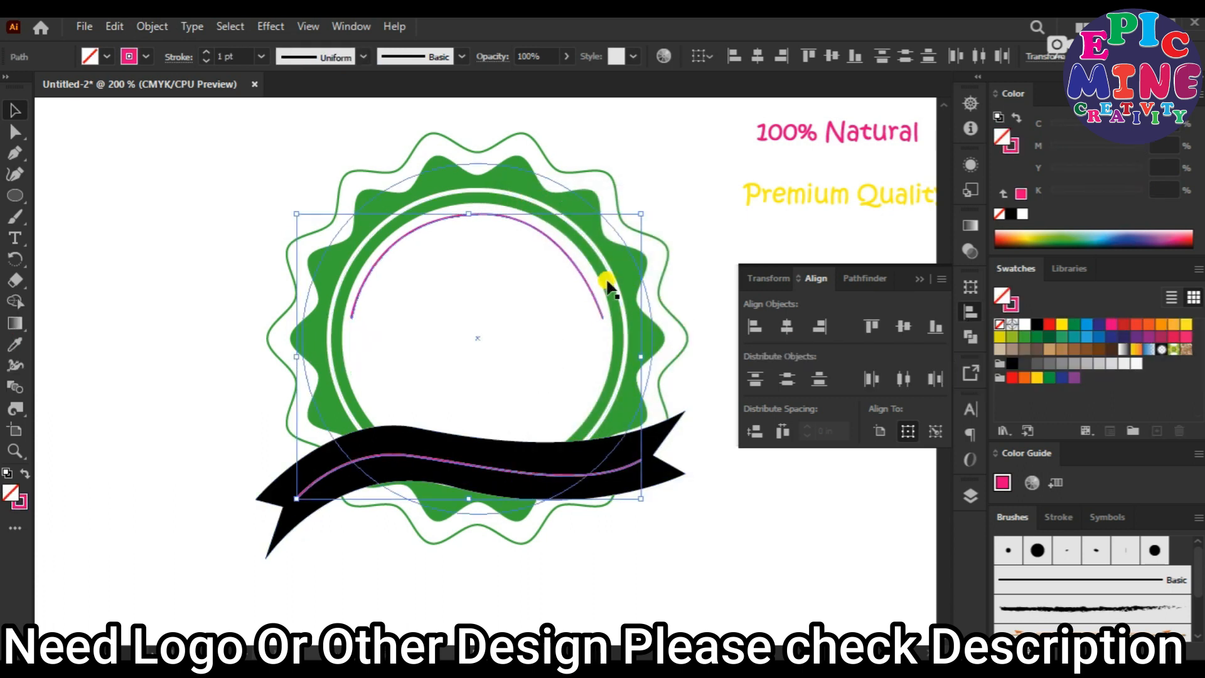
left_click(677, 188)
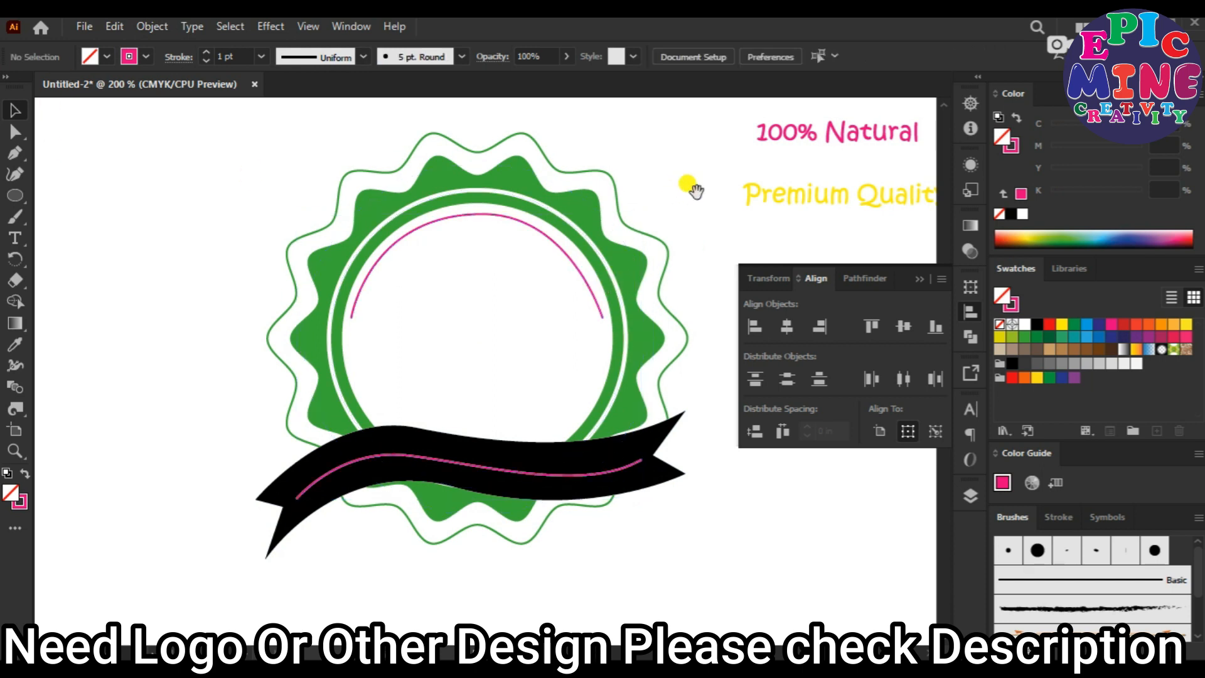
Create an art brush from the yellow "Premium Quality" text with the default brush options.
left_click_drag(699, 190, 578, 183)
left_click_drag(589, 103, 690, 201)
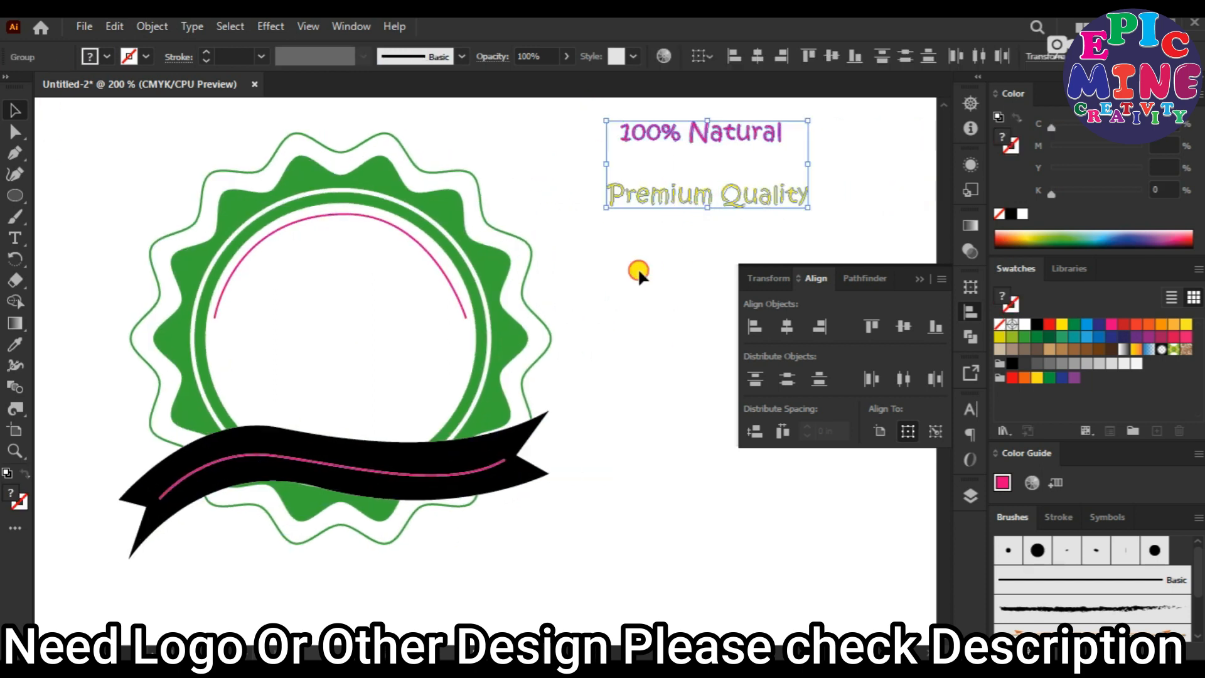
left_click(638, 267)
left_click(692, 188)
left_click_drag(1028, 603, 1070, 610)
left_click(535, 390)
left_click(581, 478)
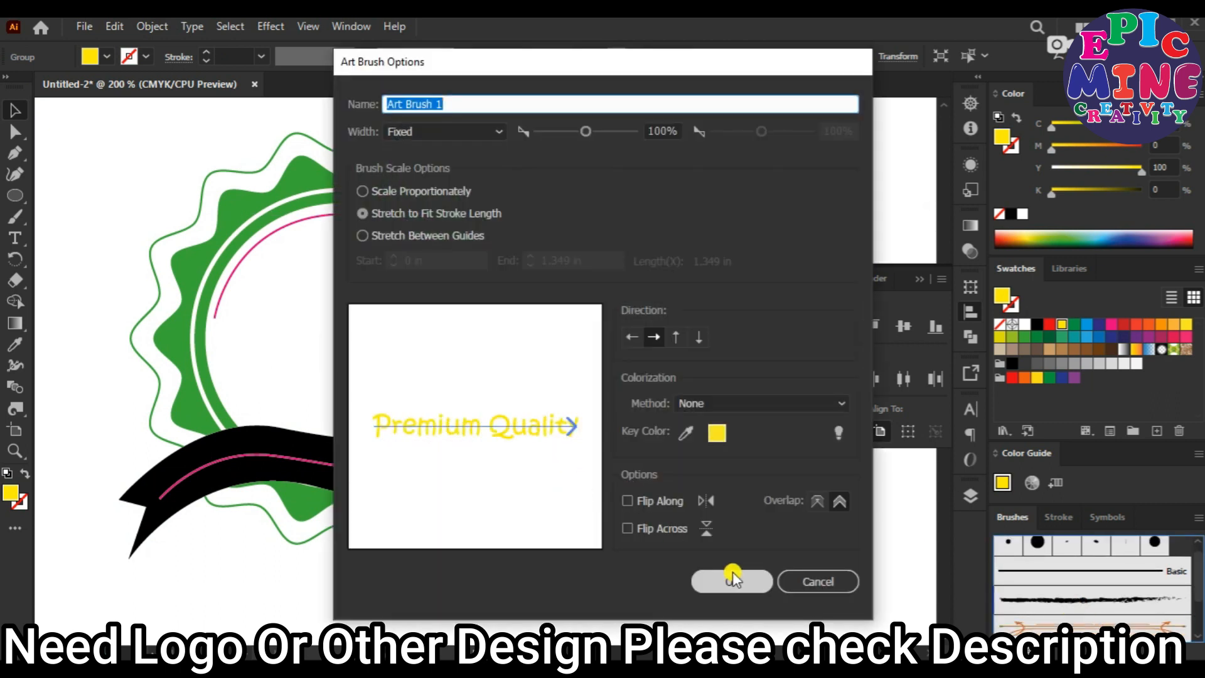
left_click(732, 574)
left_click(628, 311)
Create an art brush from the pink "100% Natural" text with the default brush options.
left_click_drag(717, 136, 1132, 610)
left_click(561, 478)
left_click(732, 574)
left_click(658, 445)
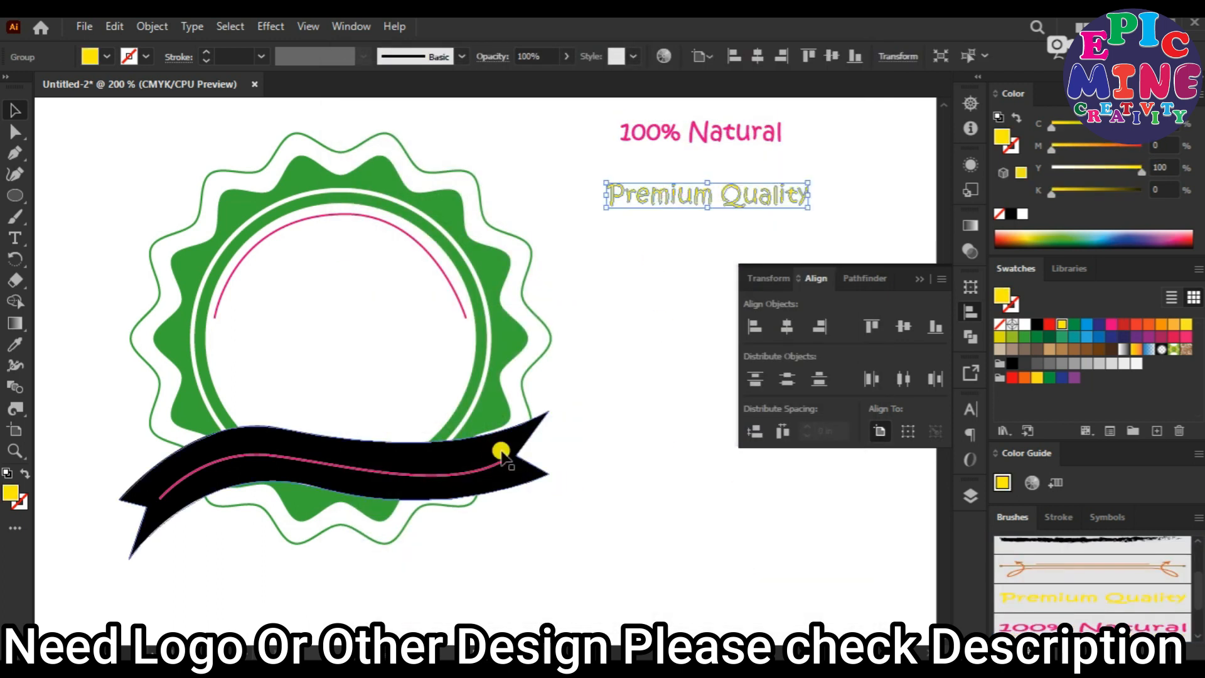
Apply the "Premium Quality" art brush to the pink path on the black ribbon.
left_click(475, 475)
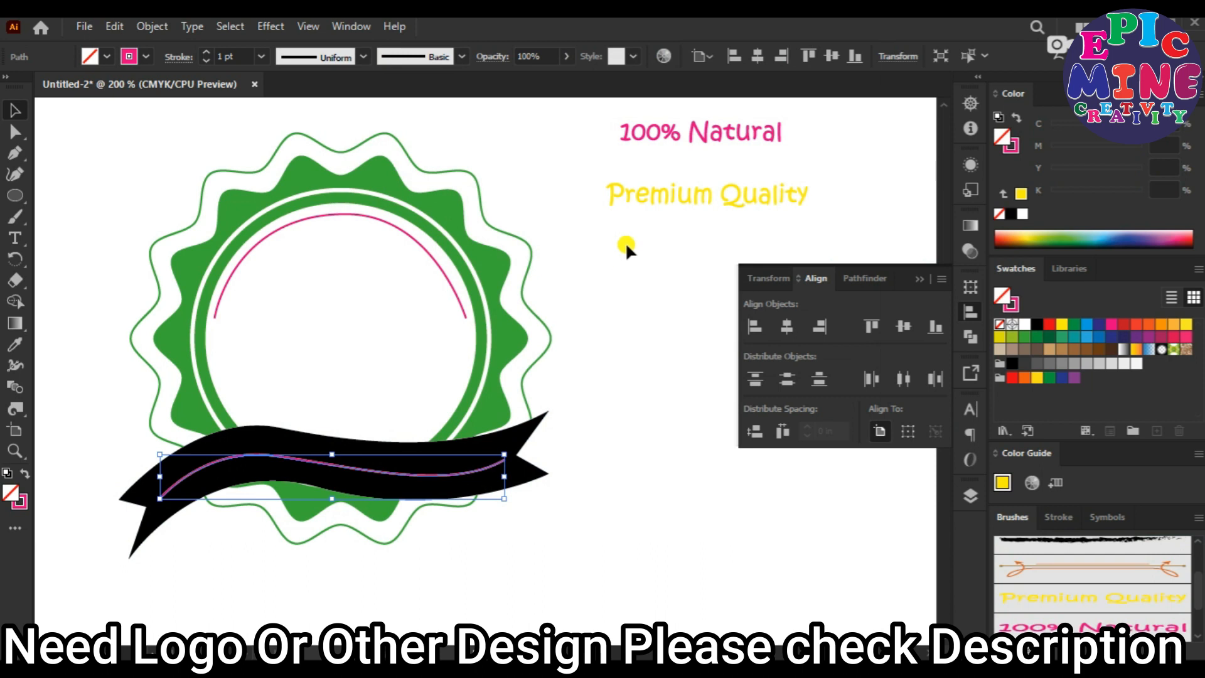
left_click(700, 194)
left_click(488, 469)
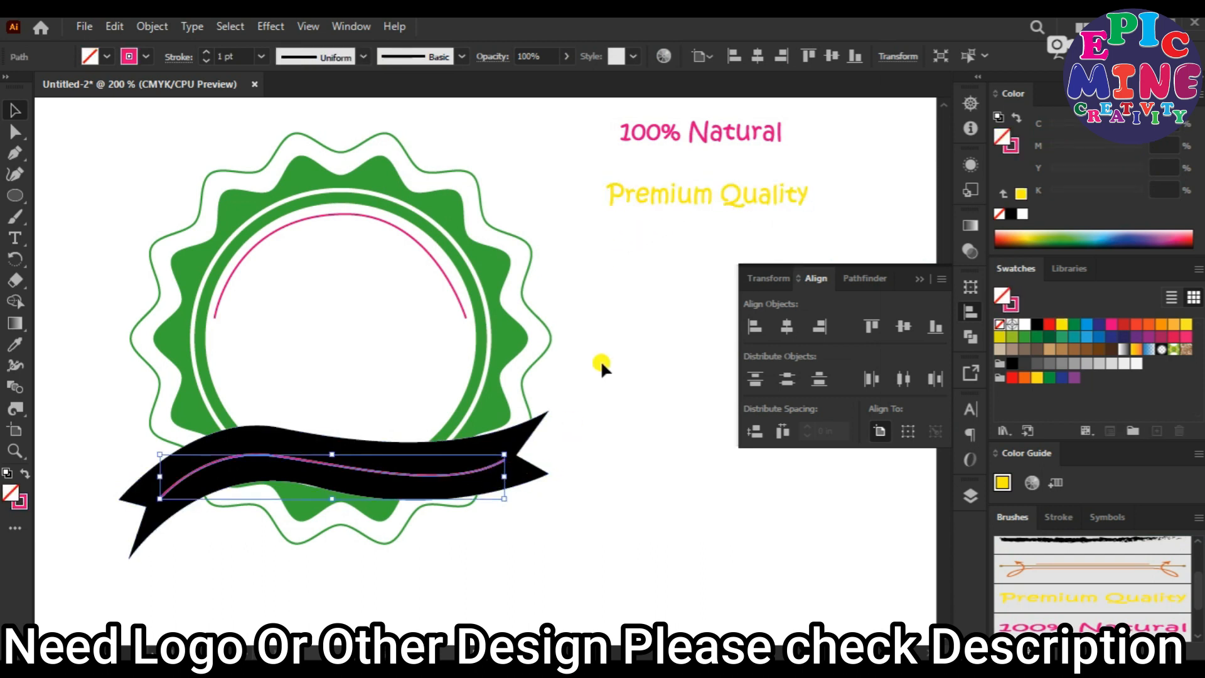
left_click(1065, 602)
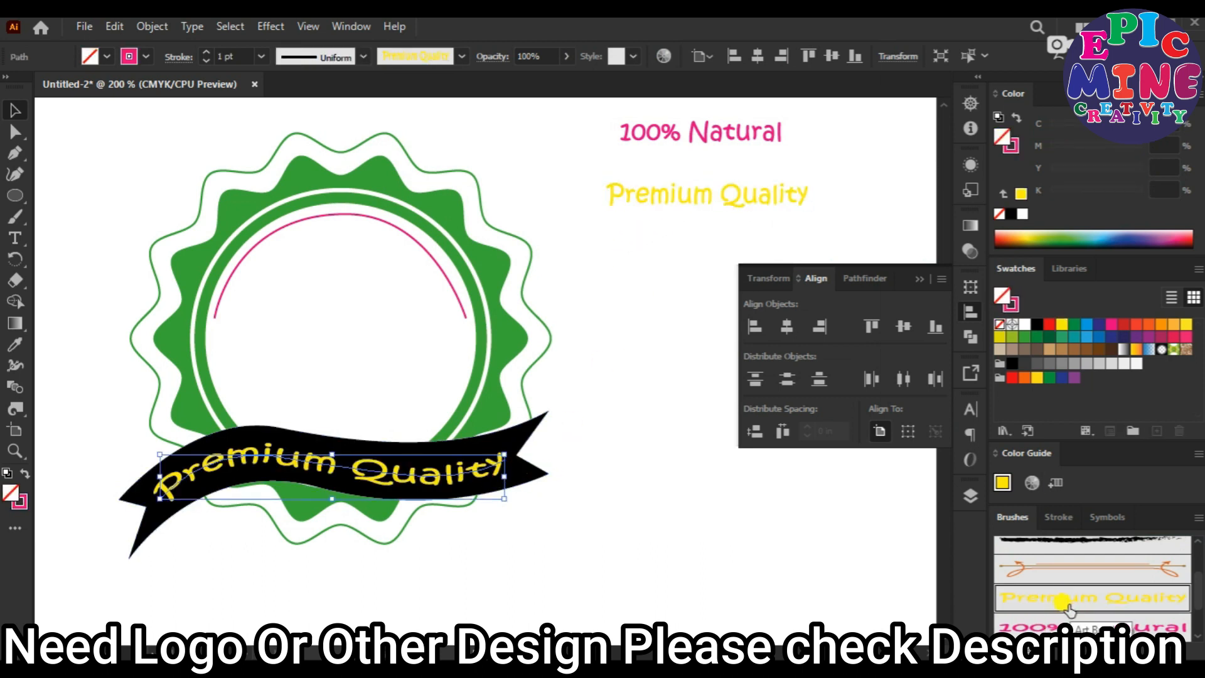
left_click(691, 582)
Apply the "100% Natural" art brush to the arc in the white circle and scale the arc down slightly to fit.
left_click(435, 253)
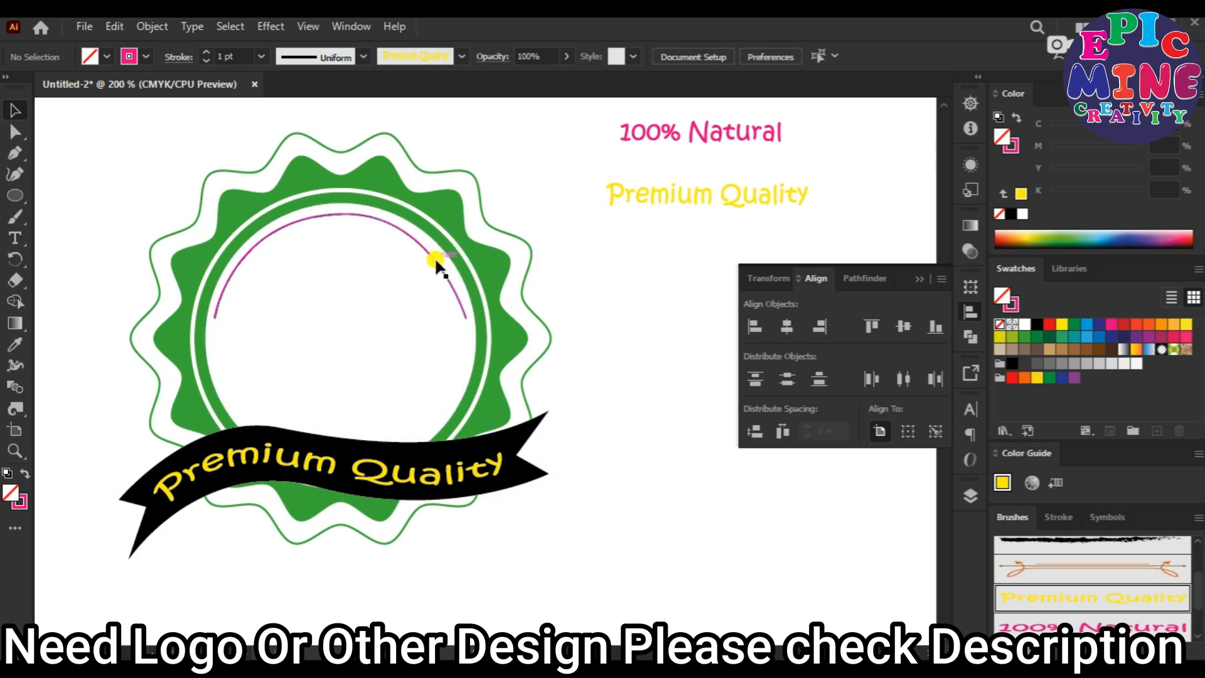
left_click(1060, 628)
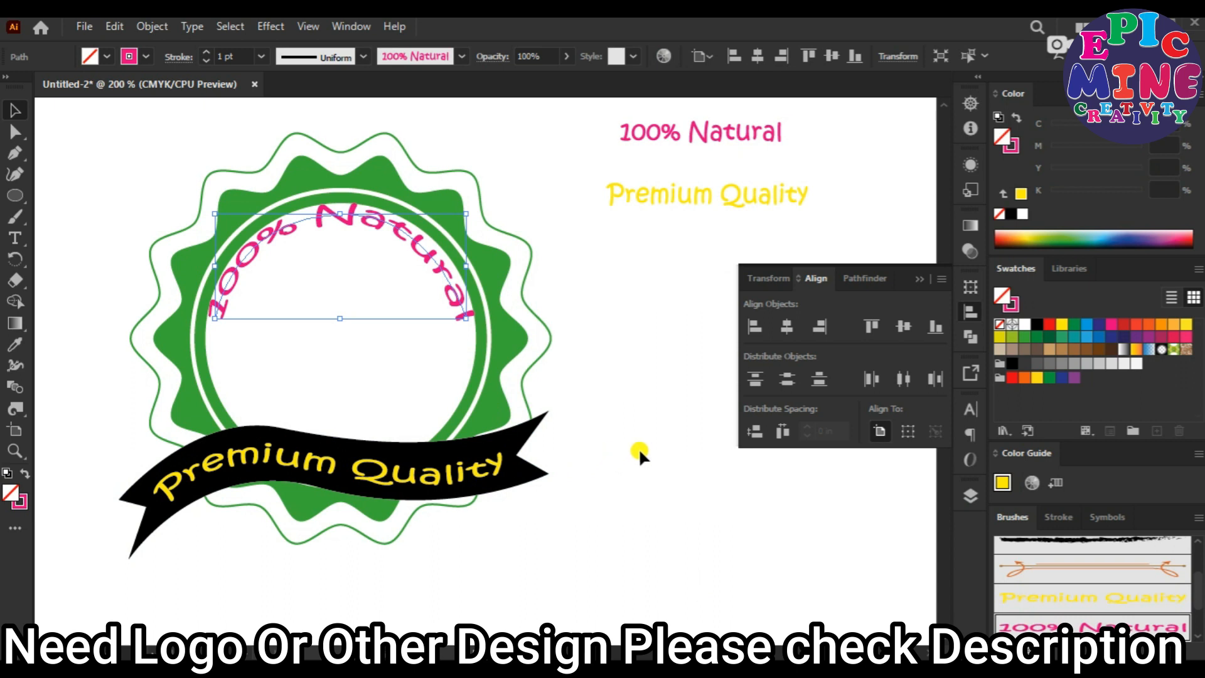
scroll(352, 247, "up", 1, "alt")
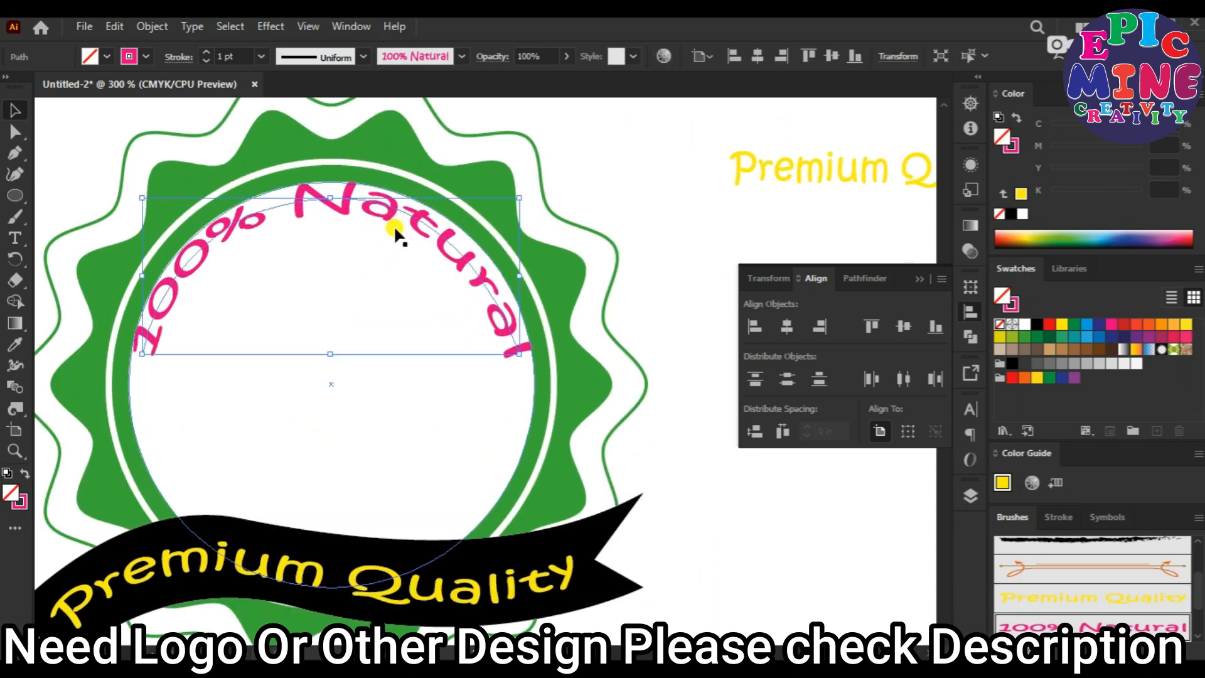
mouse_move(519, 198)
left_mouse_down()
mouse_move(510, 189)
mouse_move(506, 203)
left_mouse_up()
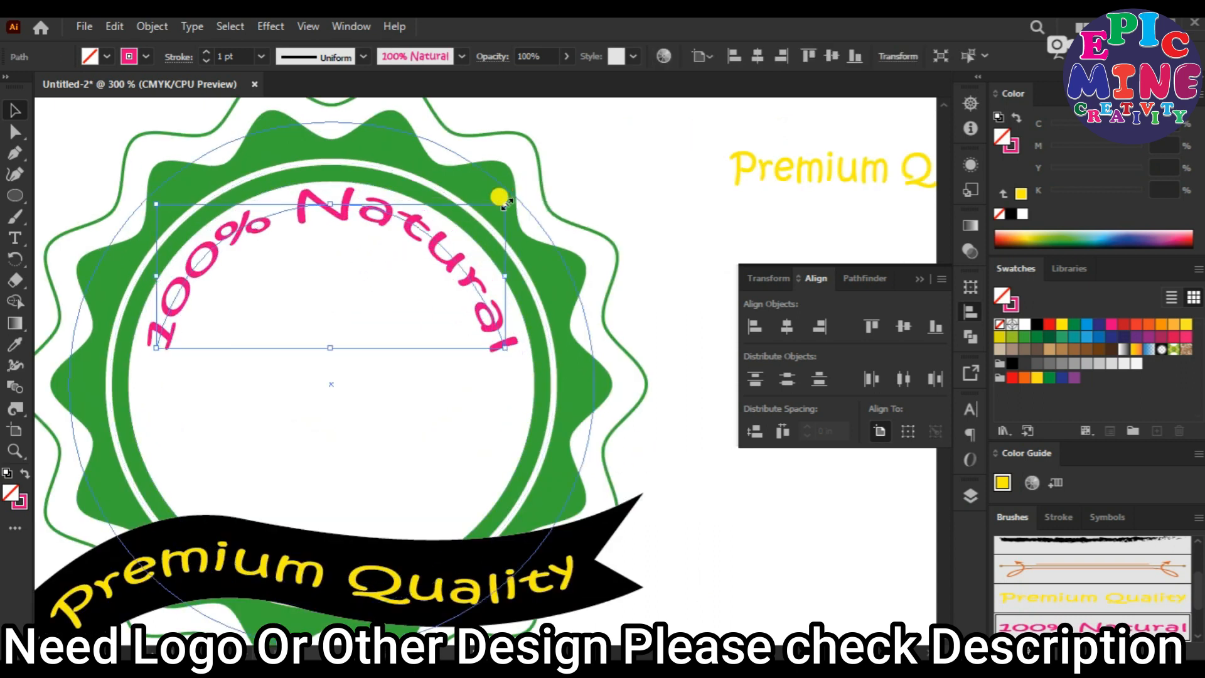
left_click(690, 295)
scroll(657, 409, "down", 1, "alt")
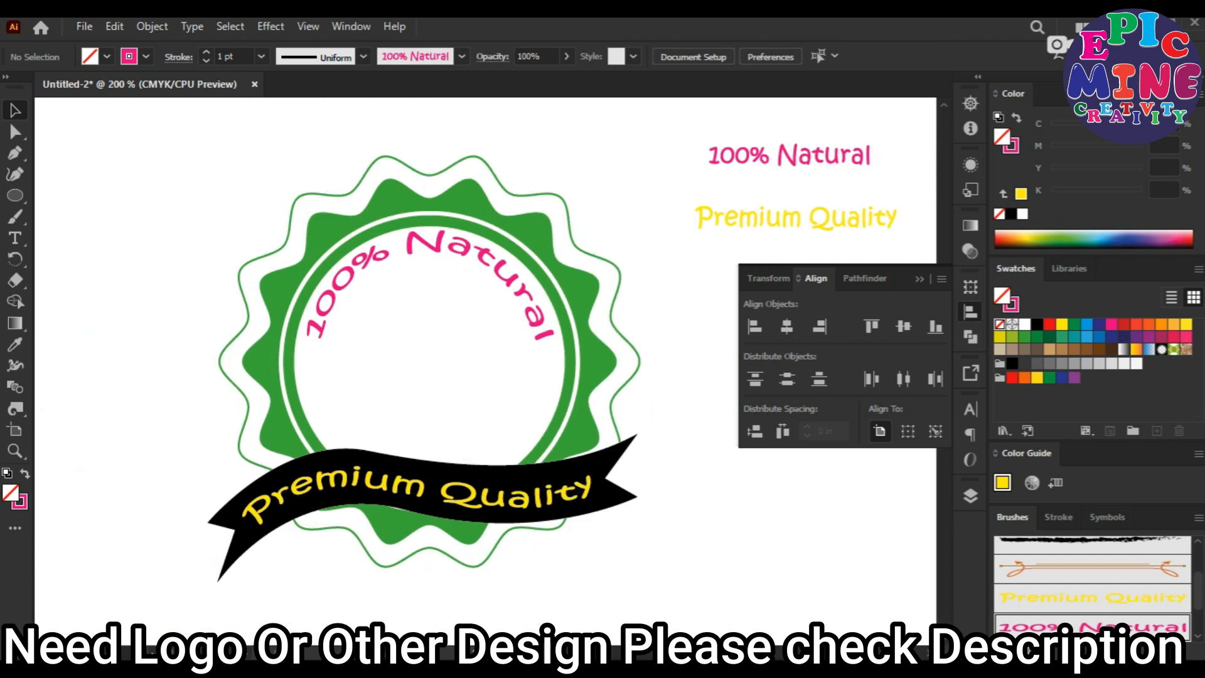
Switch to File Explorer and place the vegetable basket image "pngegg (2)" from New folder (2) into the Illustrator document.
key("alt+Tab")
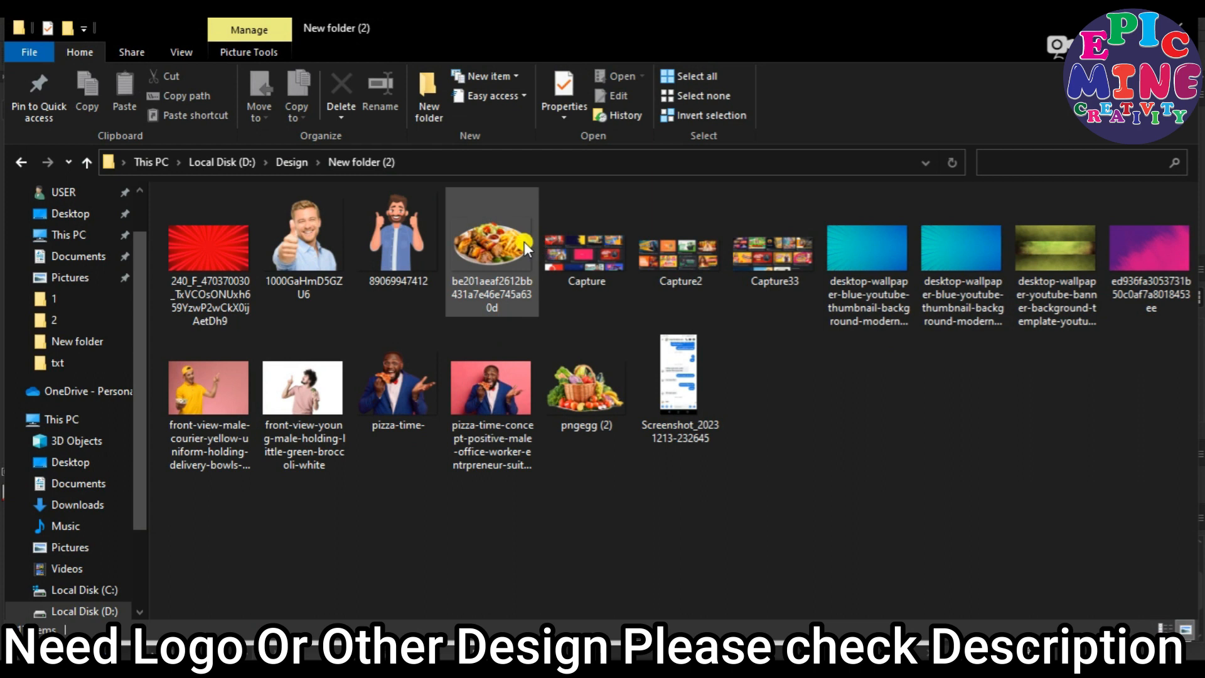
left_click(605, 369)
left_click_drag(605, 368, 559, 662)
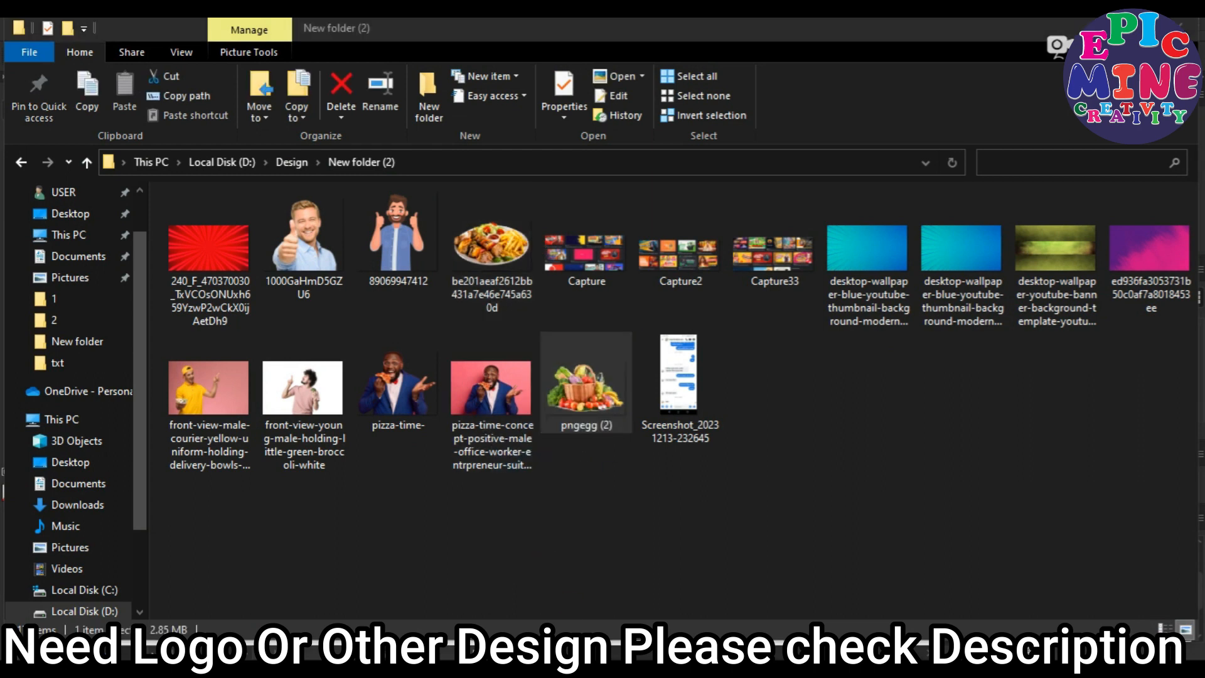
left_click_drag(584, 393, 618, 668)
left_click_drag(584, 408, 485, 389)
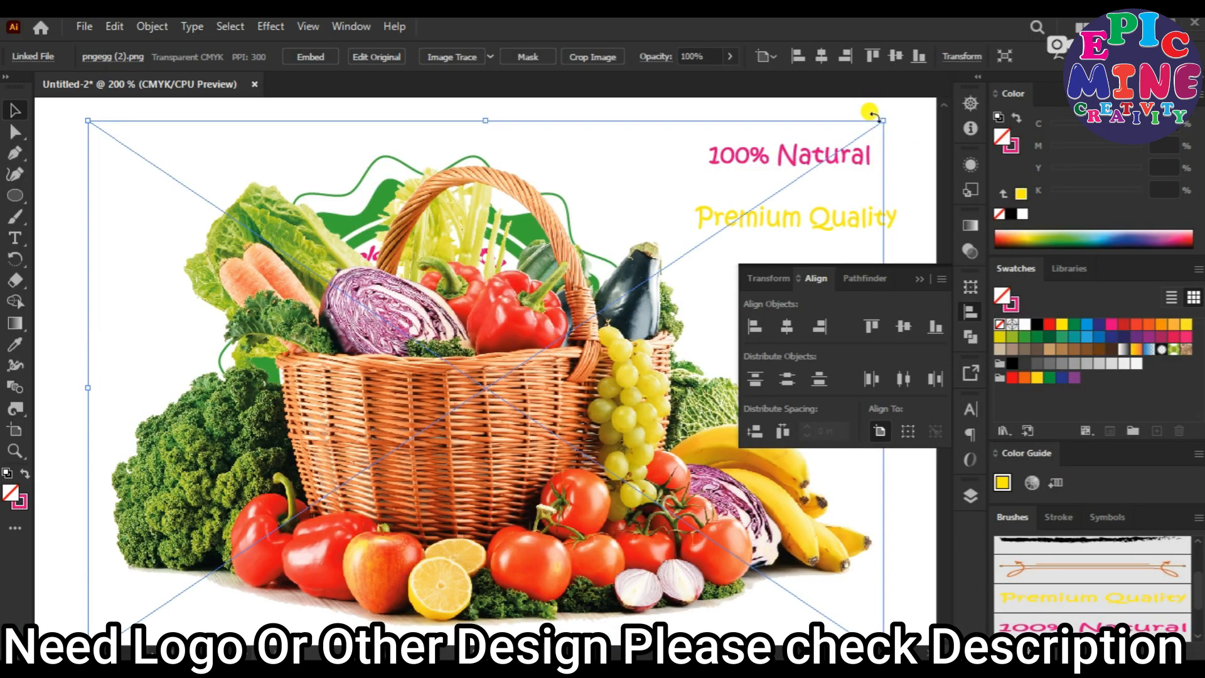
Scale the vegetable basket image down and position it inside the badge's white circle, between the "100% Natural" arc and the ribbon.
left_click_drag(882, 121, 650, 298)
left_click_drag(469, 395, 422, 374)
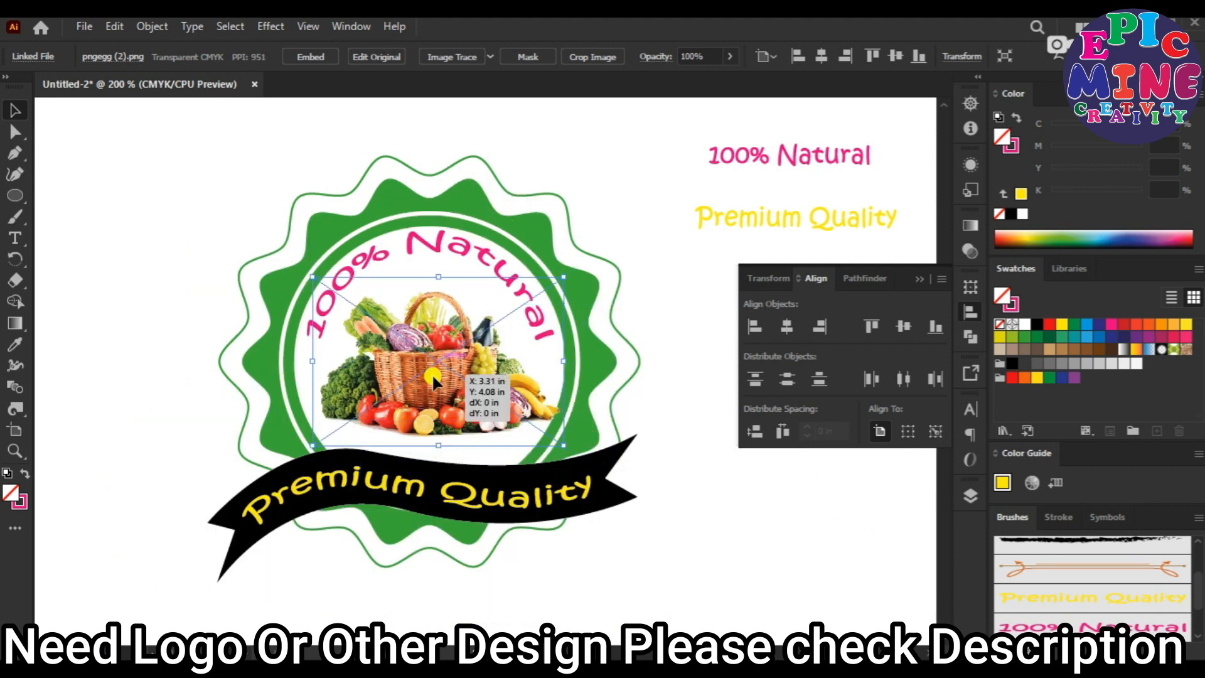
mouse_move(561, 274)
left_mouse_down()
mouse_move(567, 261)
mouse_move(578, 267)
left_mouse_up()
left_click(713, 431)
Delete the original straight "100% Natural" and "Premium Quality" texts beside the badge.
left_click_drag(694, 112, 729, 267)
key("Delete")
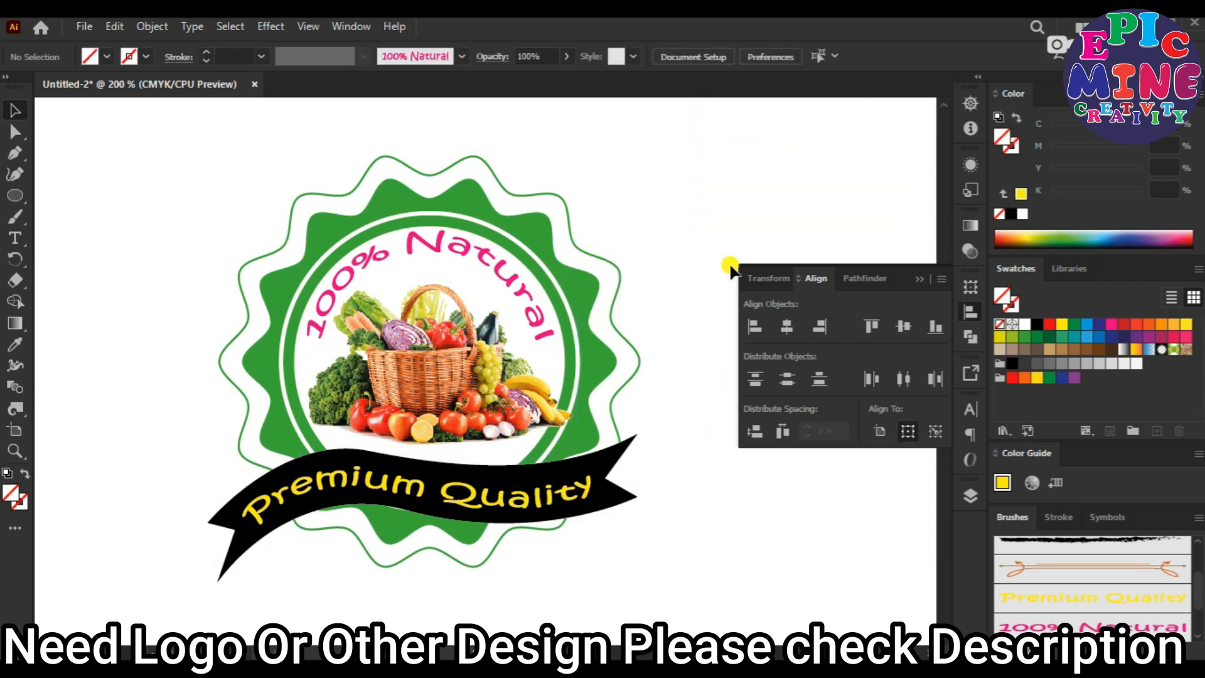
key("ctrl+minus")
key("ctrl+minus")
left_click_drag(244, 252, 540, 533)
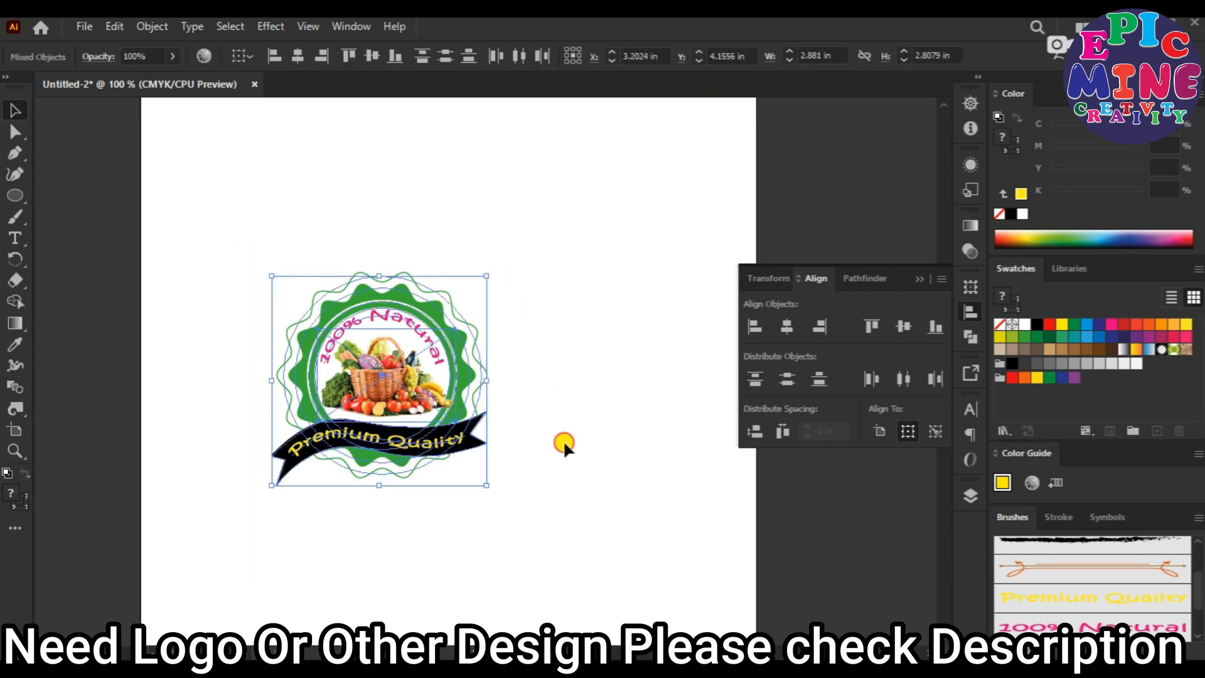
left_click(577, 480)
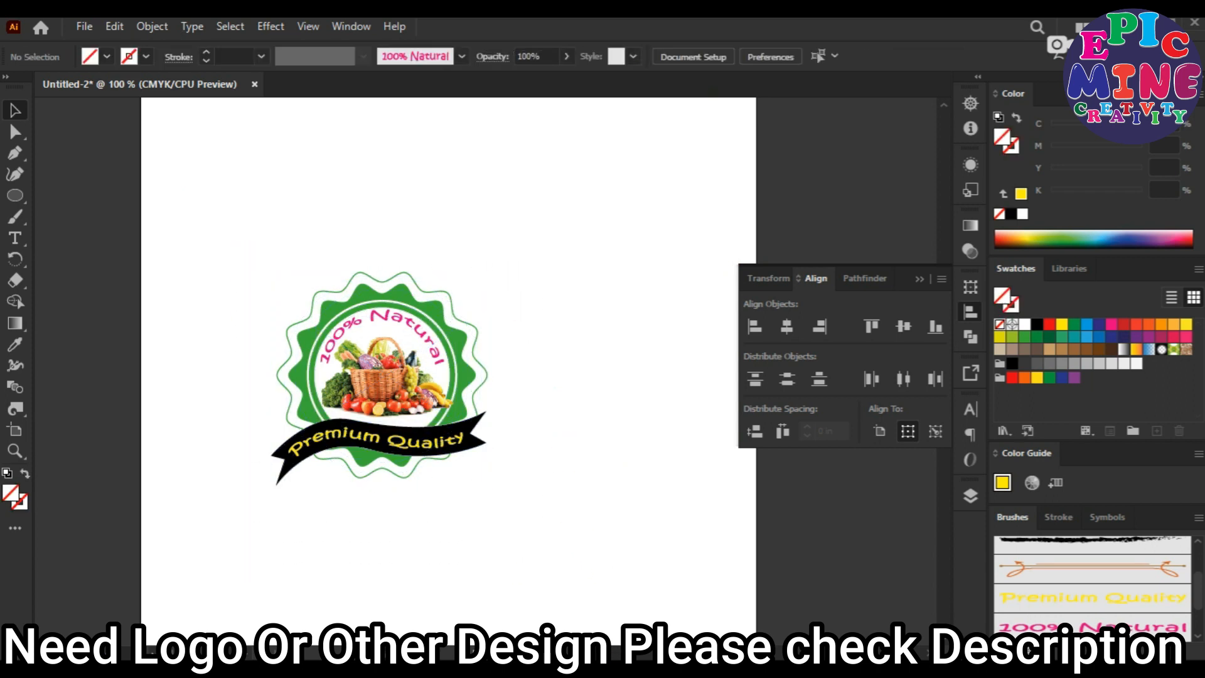